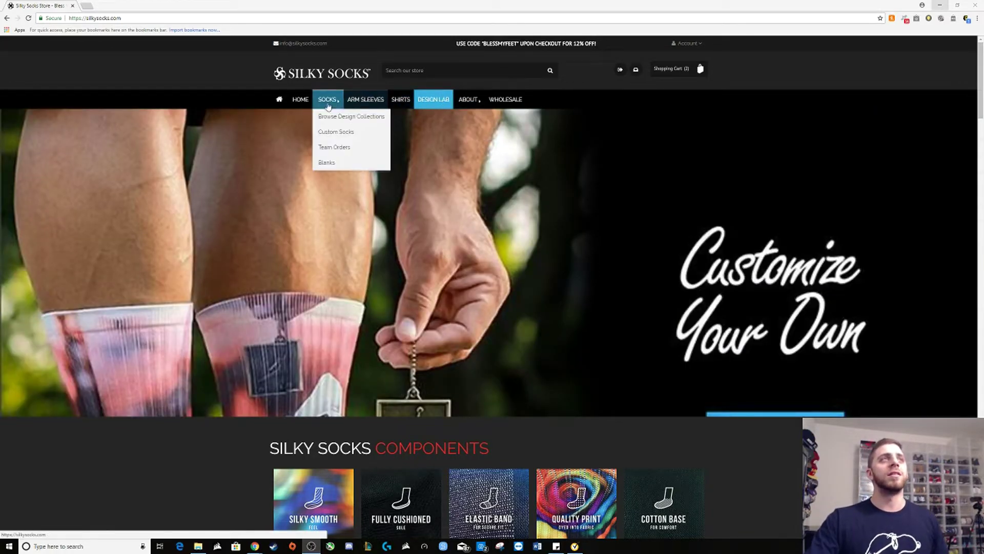
Open the Jordan Sneakerhead collection from SOCKS > Browse Design Collections.
scroll(557, 257, down, 7)
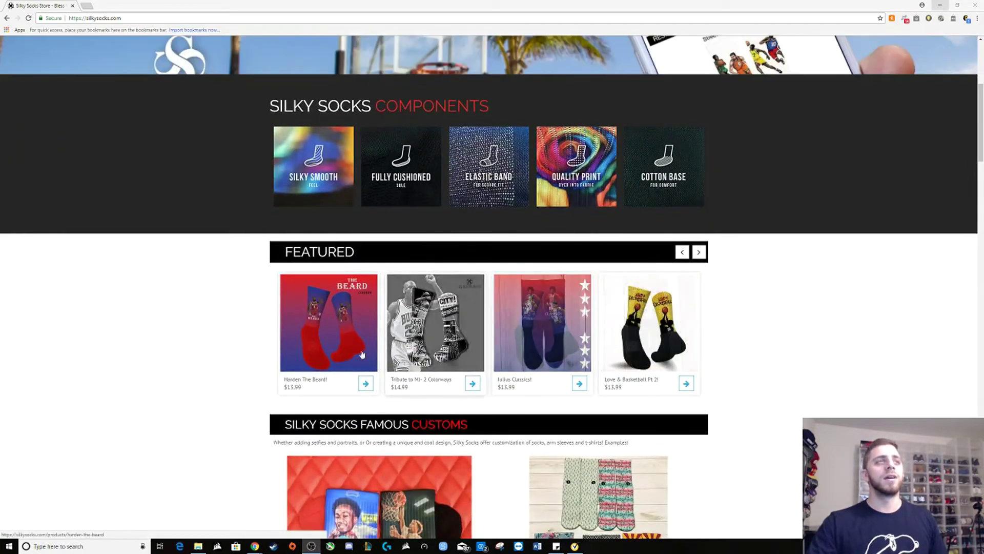
scroll(646, 328, down, 7)
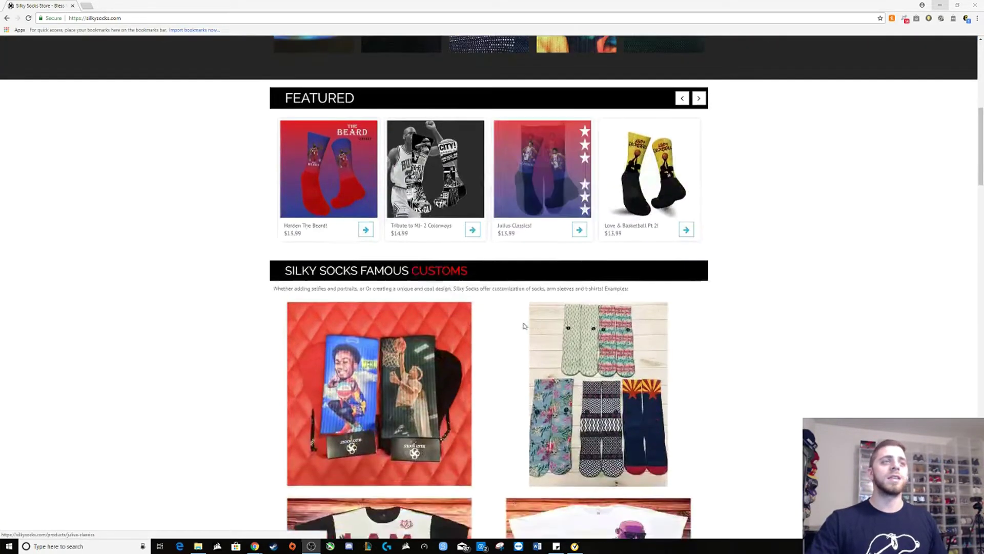
scroll(252, 409, down, 2)
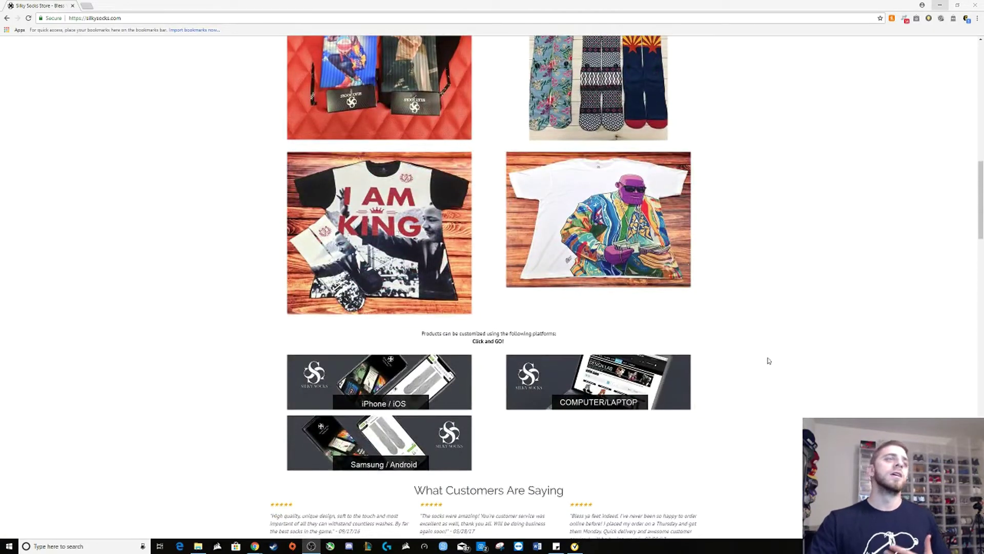
scroll(769, 361, up, 6)
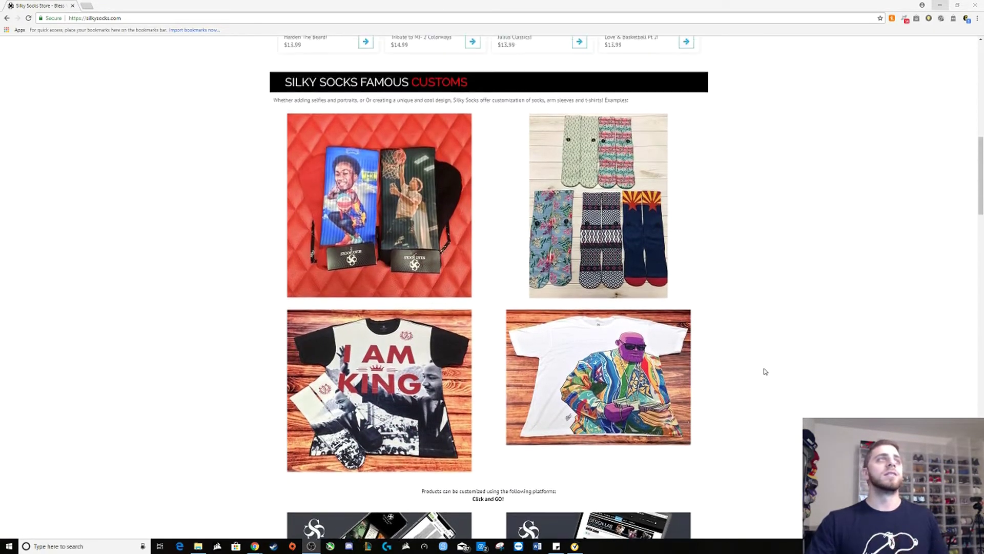
scroll(771, 371, up, 10)
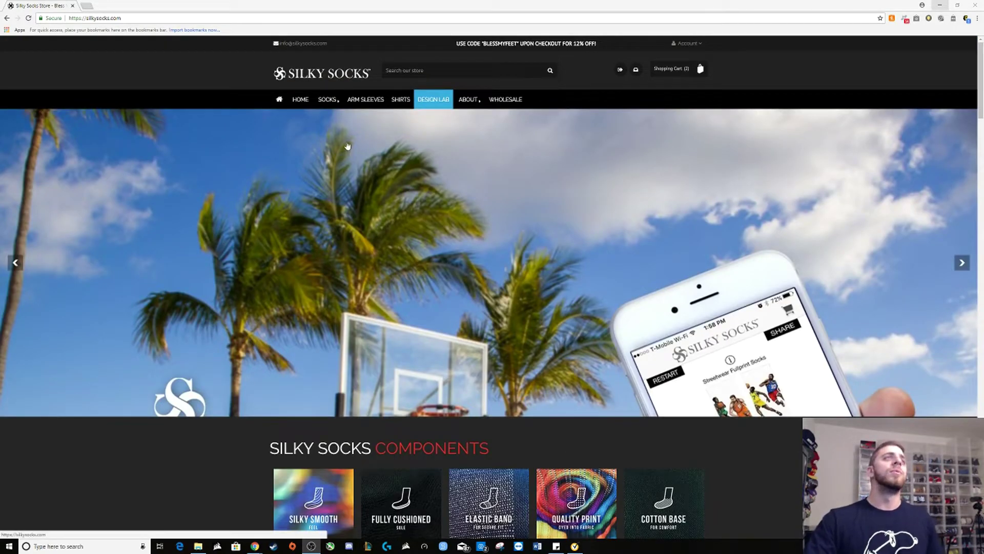
mouse_move(333, 100)
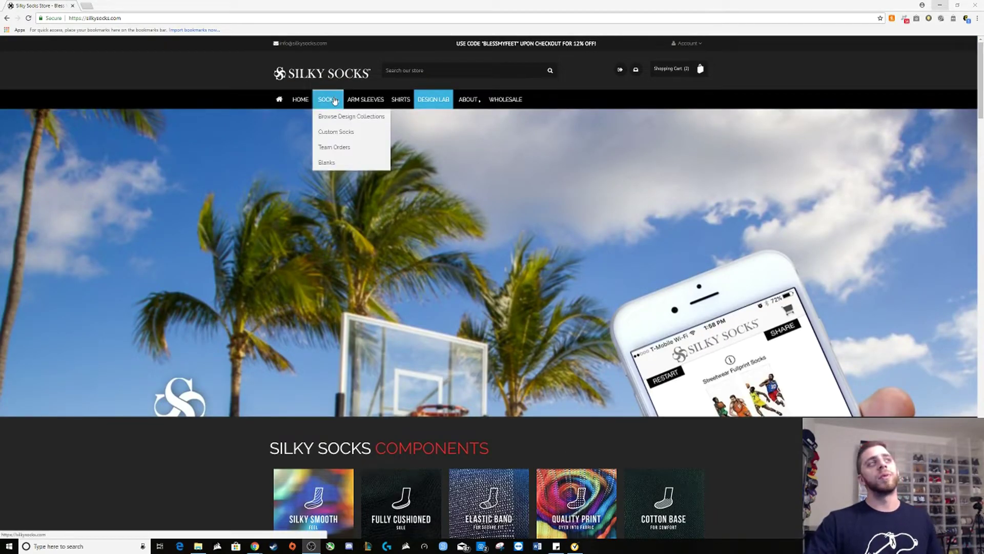
click(334, 117)
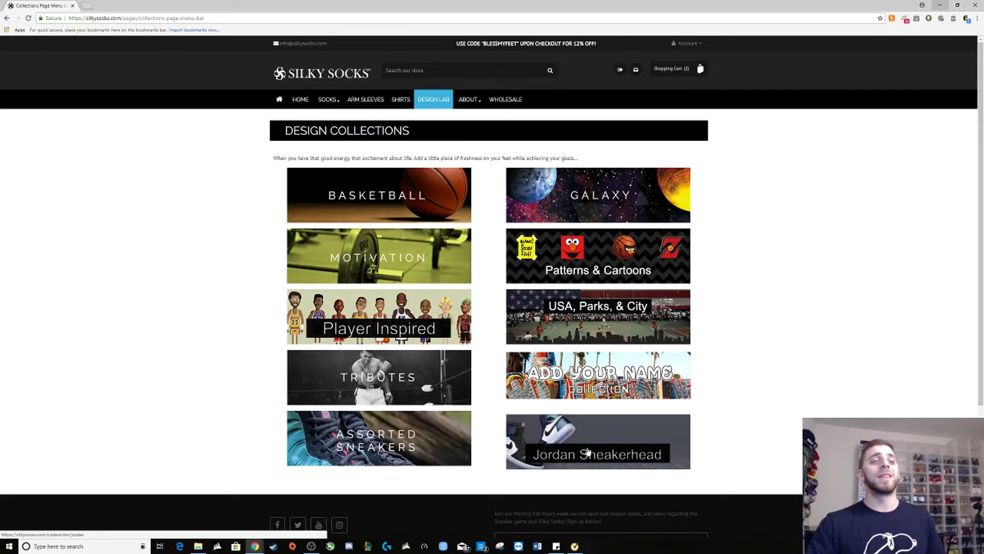
click(586, 449)
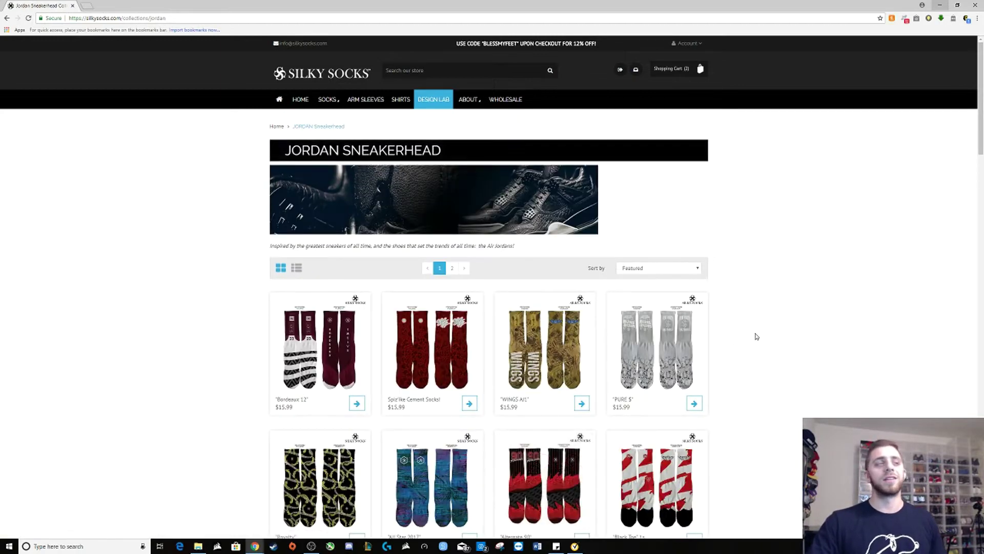
Browse the first page of Jordan Sneakerhead socks, then go to page 2 and browse it.
scroll(755, 334, down, 3)
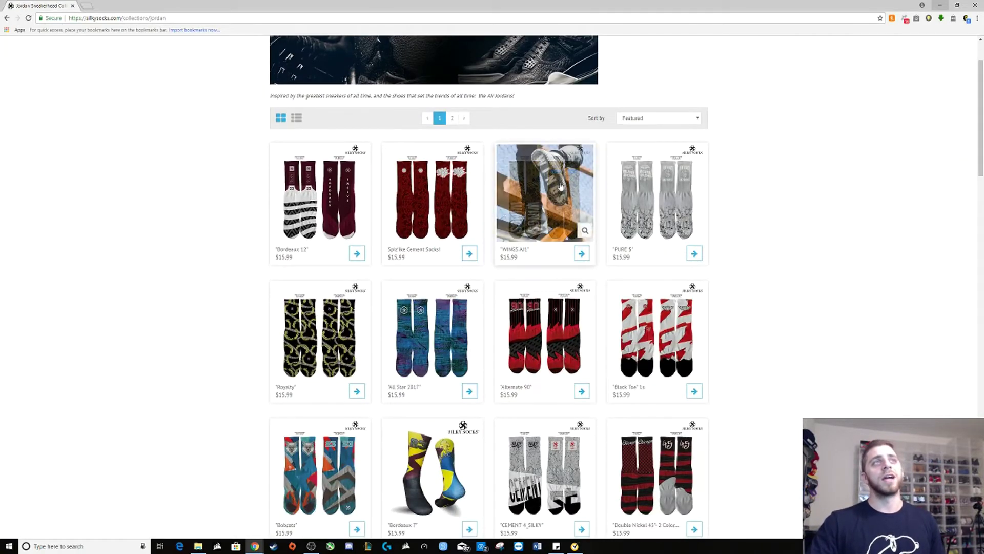
scroll(954, 261, down, 2)
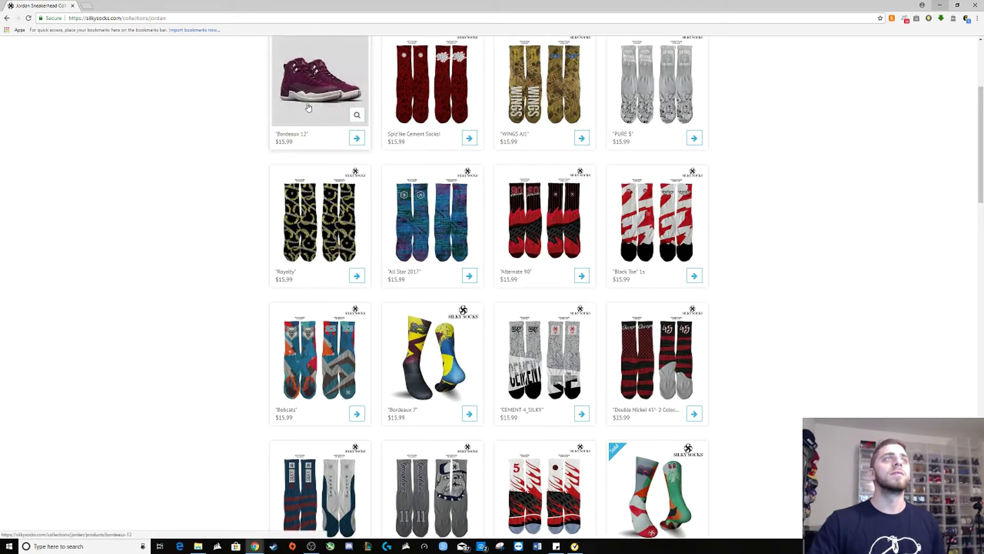
scroll(196, 171, down, 3)
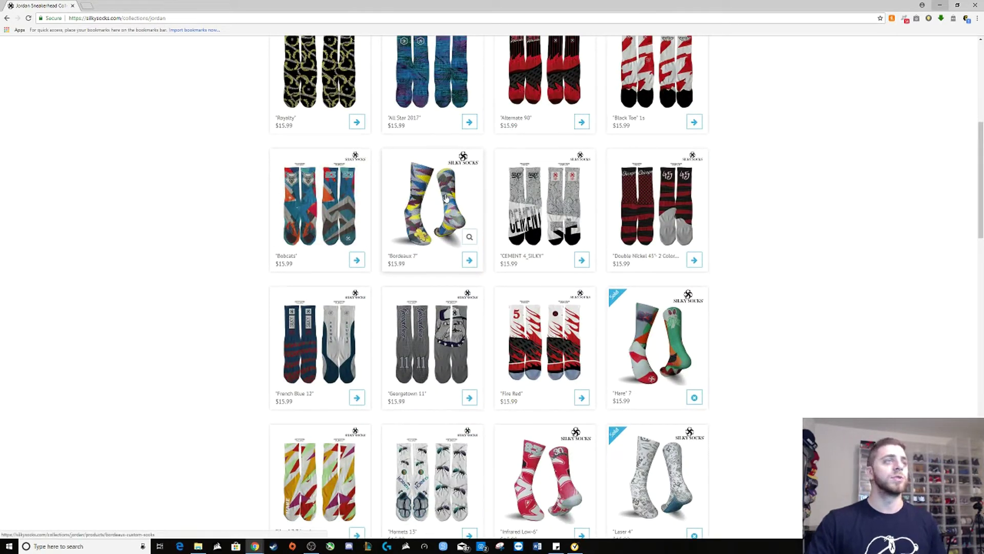
scroll(189, 259, down, 6)
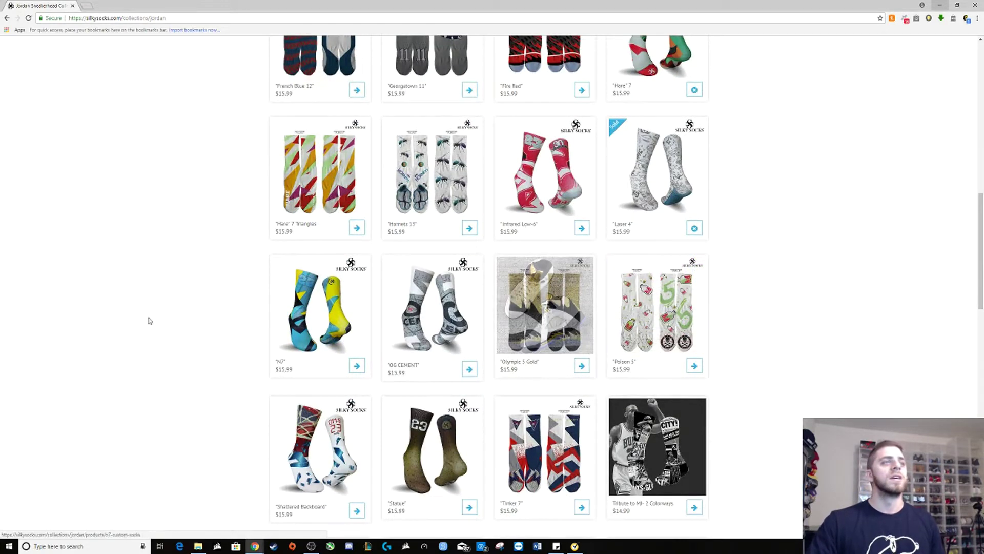
scroll(138, 321, down, 3)
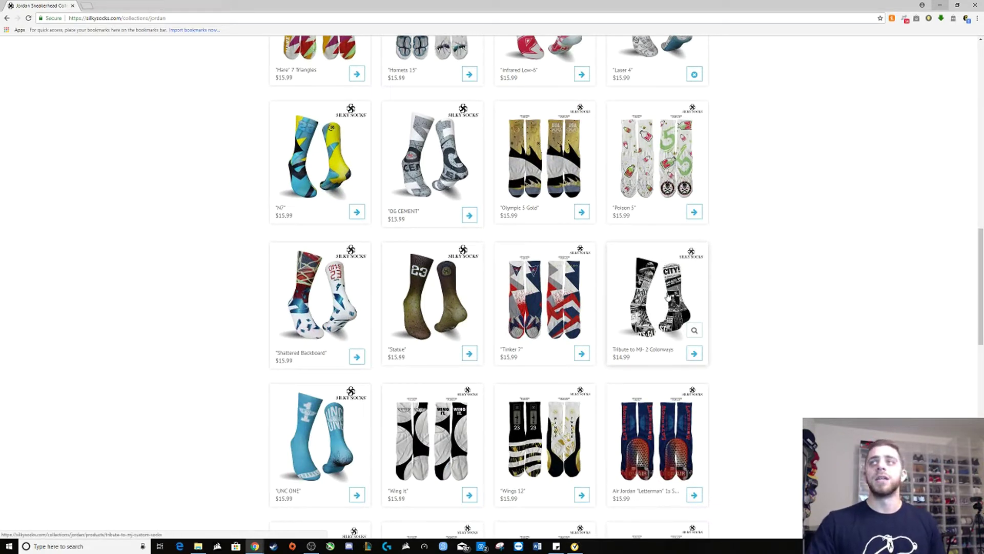
scroll(763, 282, down, 2)
scroll(764, 283, down, 2)
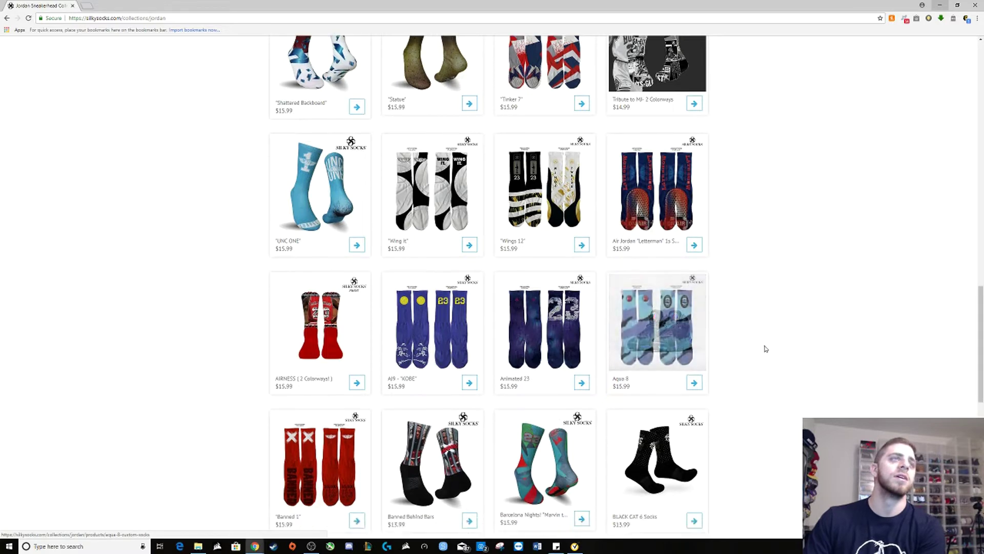
scroll(764, 330, down, 8)
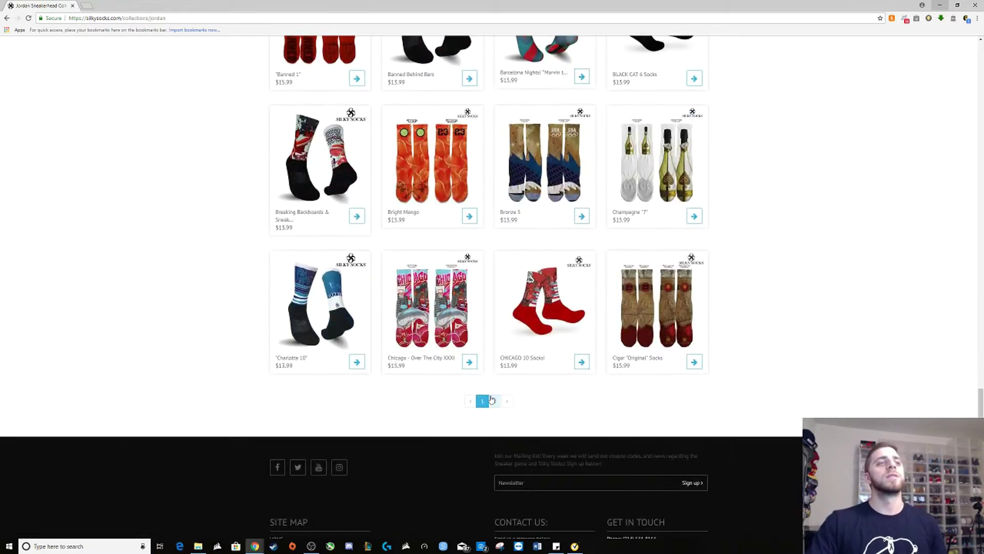
click(495, 401)
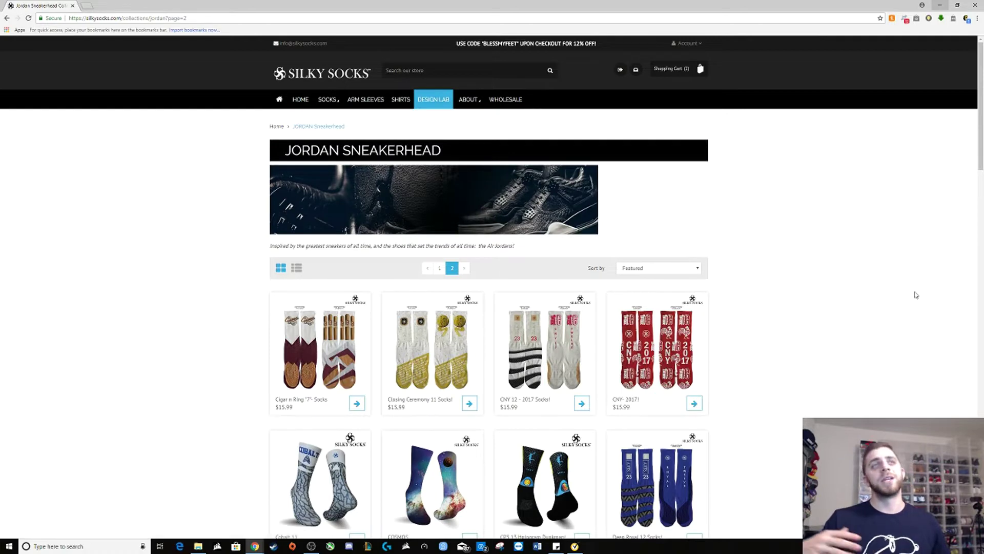
scroll(871, 291, down, 13)
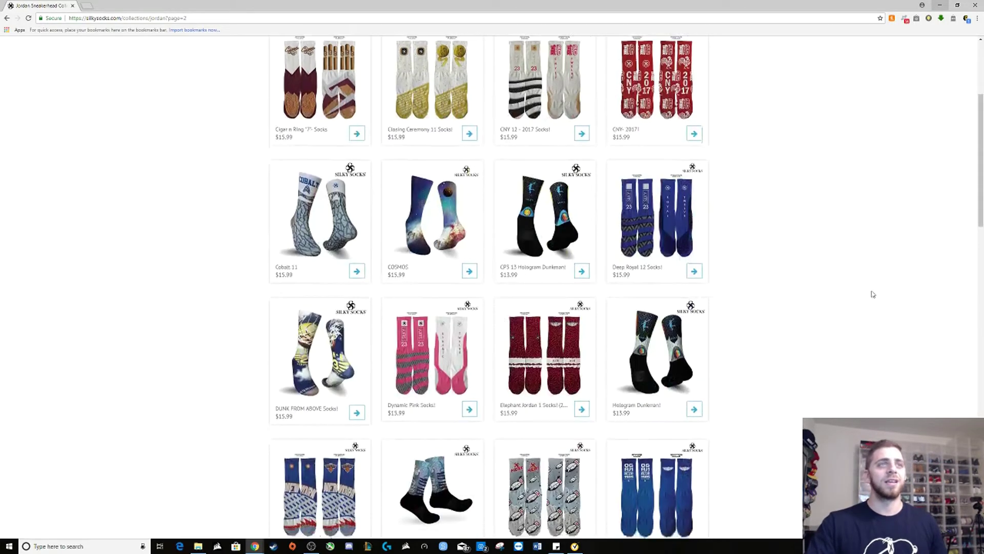
scroll(872, 290, down, 10)
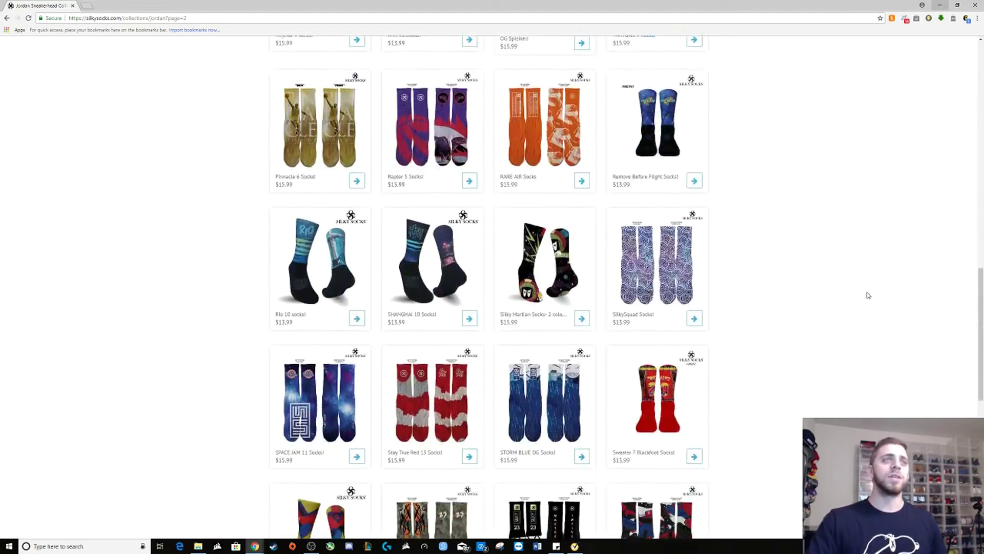
scroll(867, 282, down, 1)
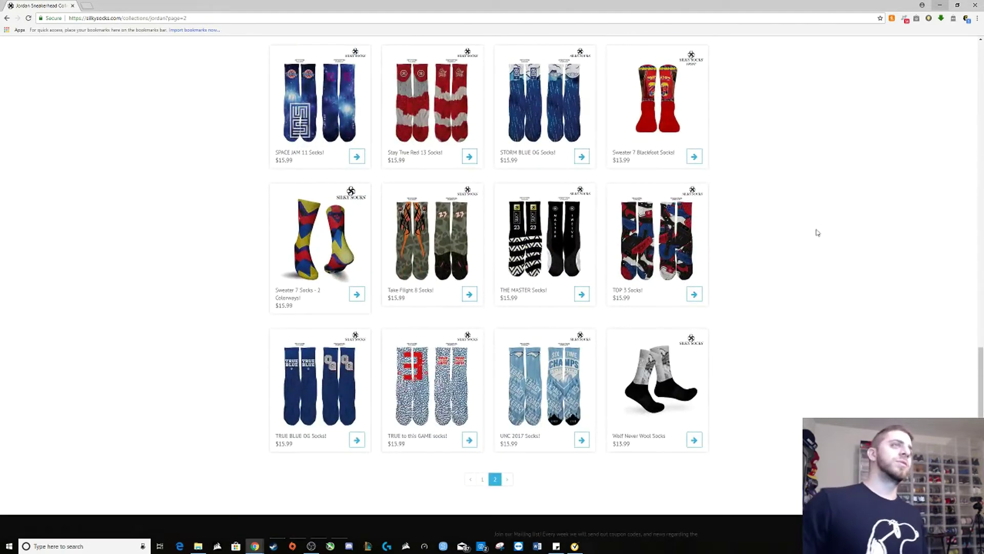
scroll(818, 232, up, 4)
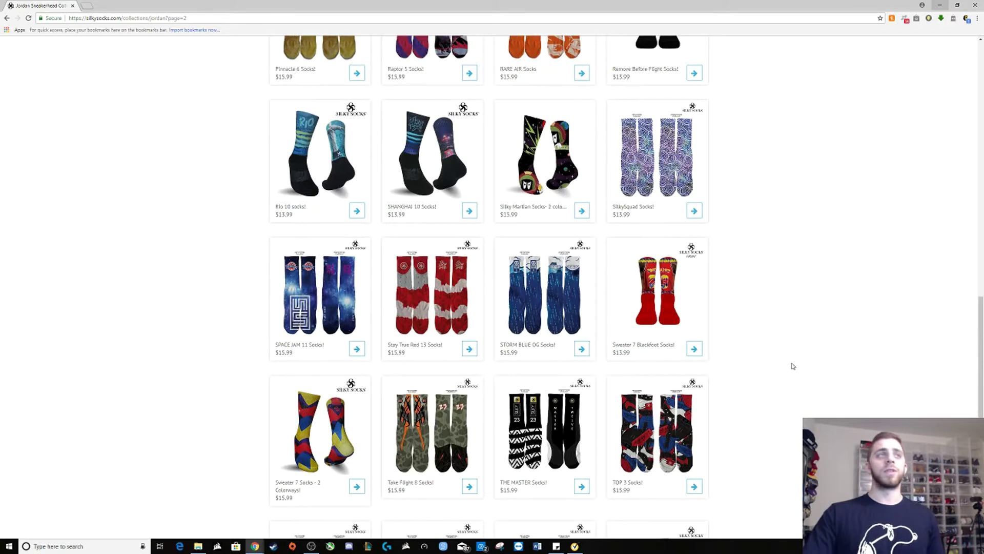
scroll(793, 366, up, 12)
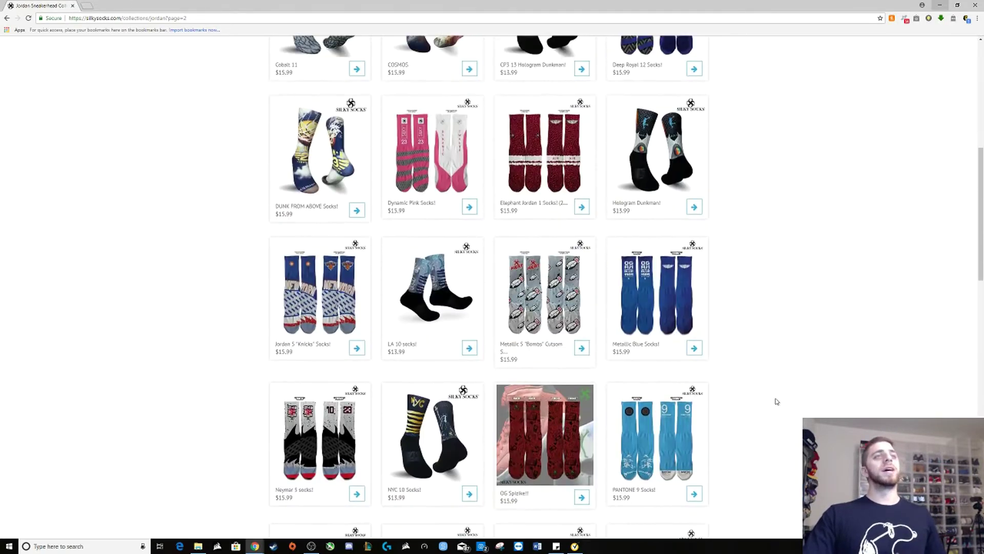
scroll(778, 398, up, 9)
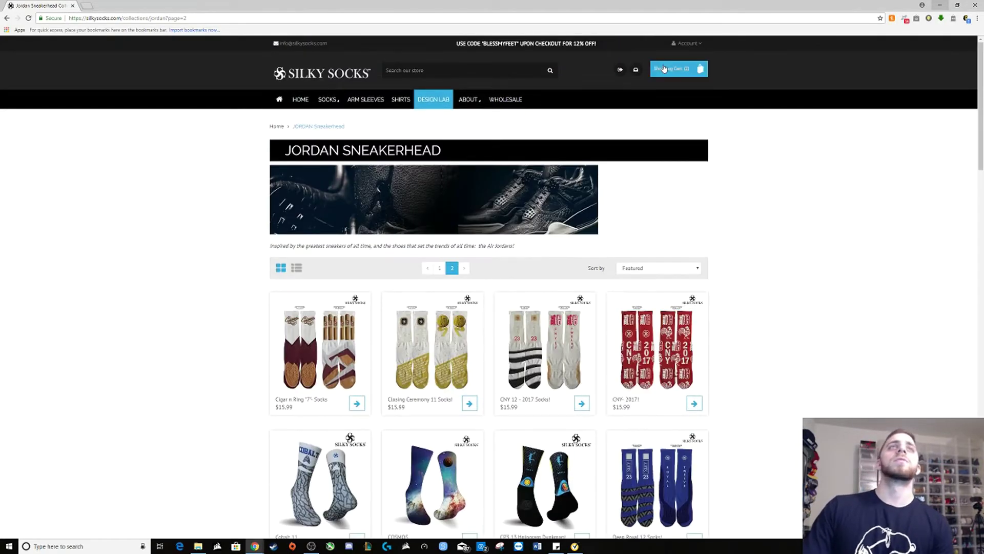
From the full cart, open the Custom - All Over Sublimated T-Shirt (Two Sides) page and show its back view.
click(664, 69)
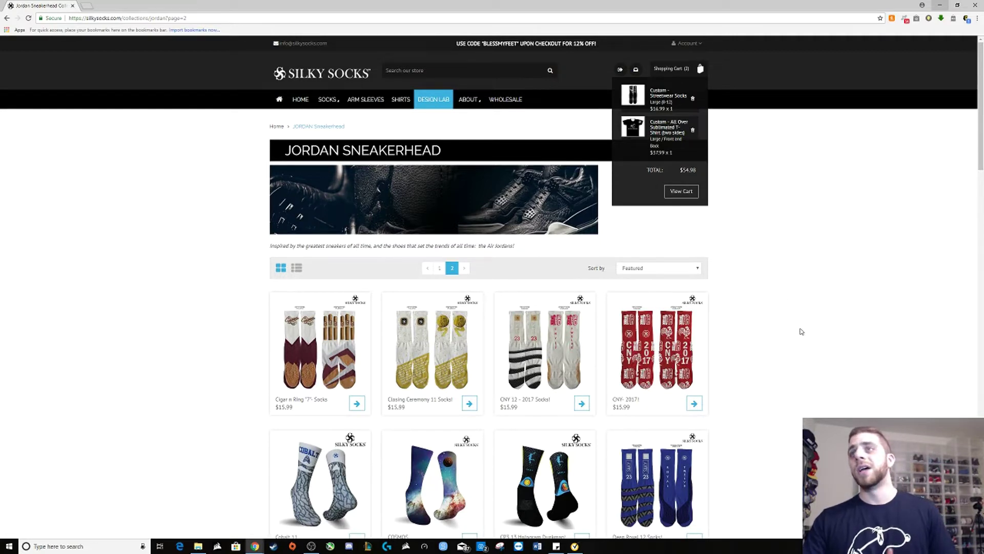
click(681, 191)
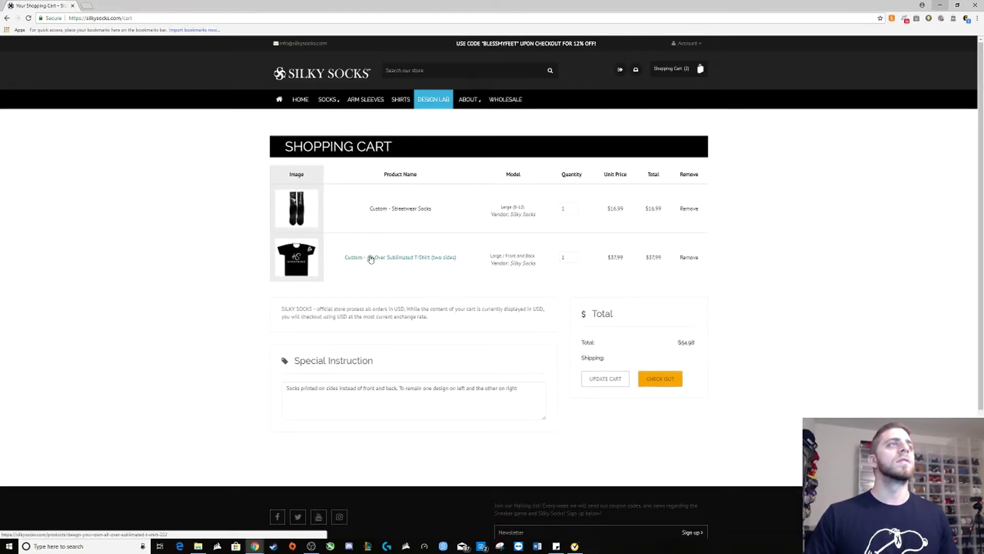
click(369, 256)
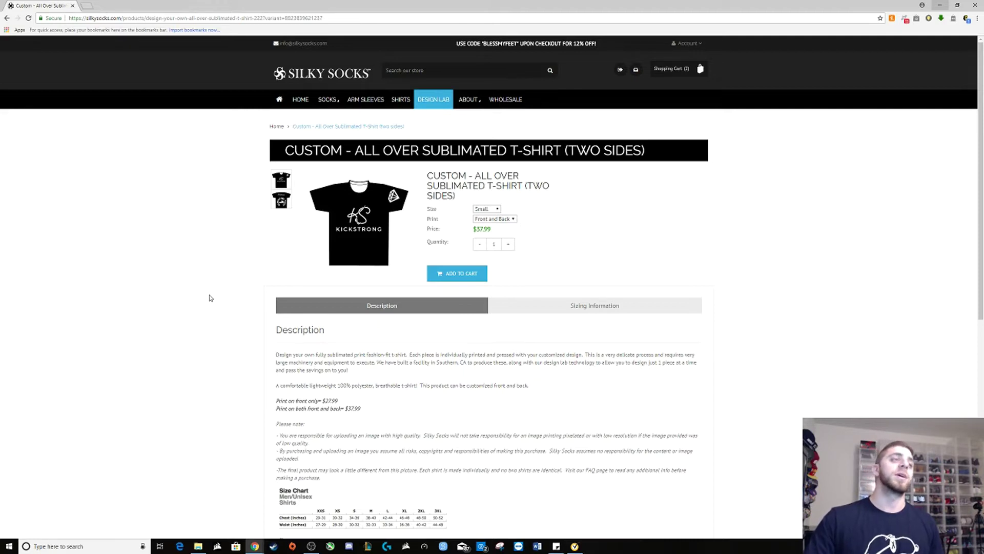
click(280, 207)
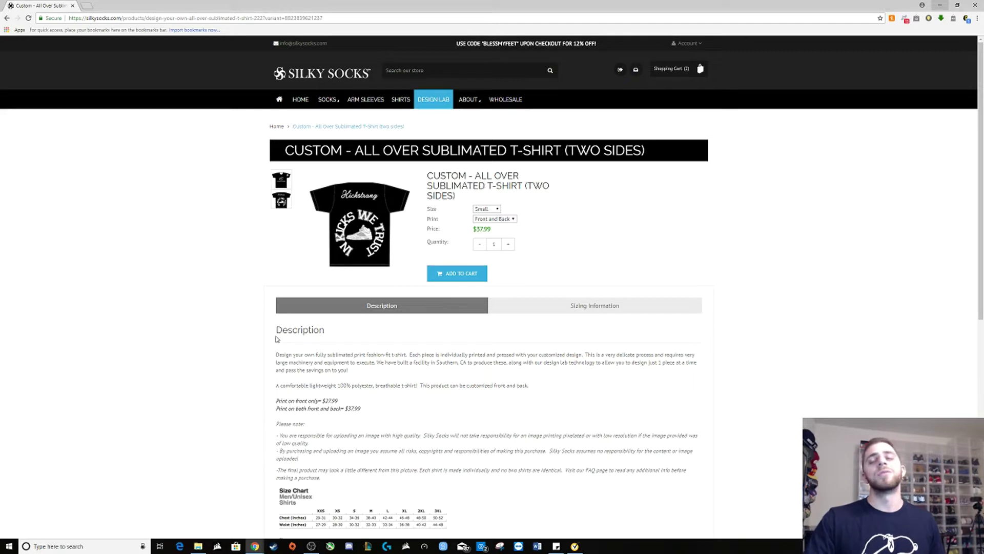
Enlarge the T-shirt's In Kicks We Trust back design, then return to the shopping cart.
mouse_move(336, 213)
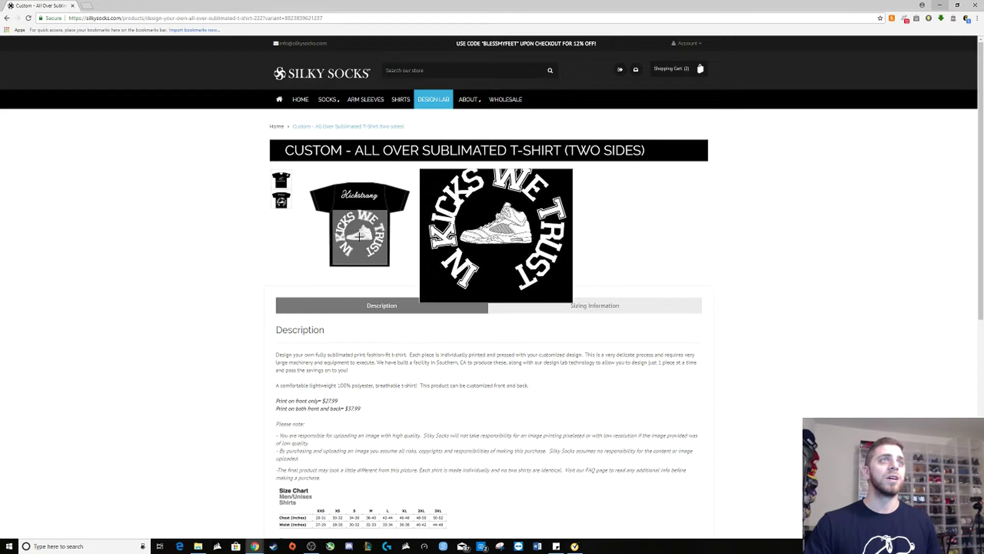
click(672, 68)
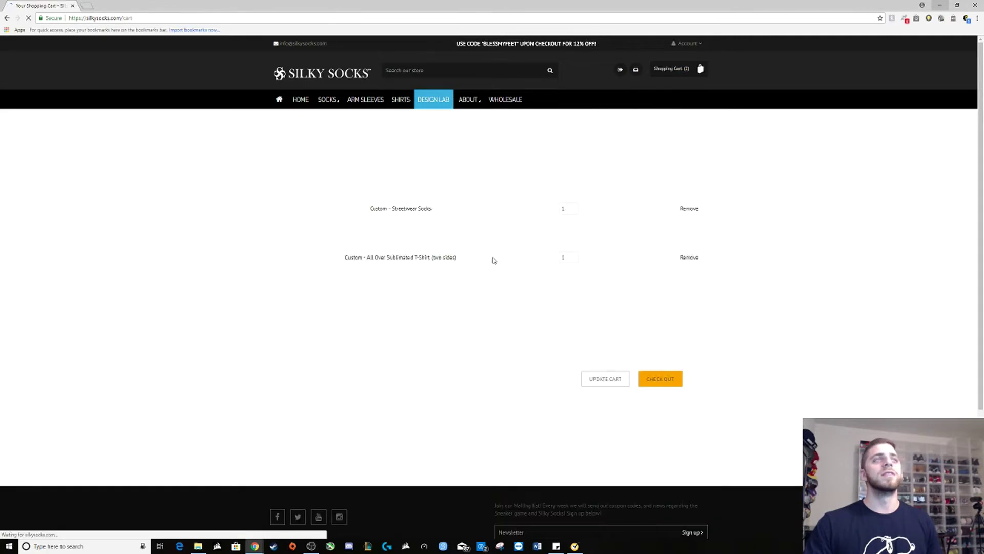
Review the Custom - Streetwear Socks product page ($16.99, size Medium 6-8).
click(419, 211)
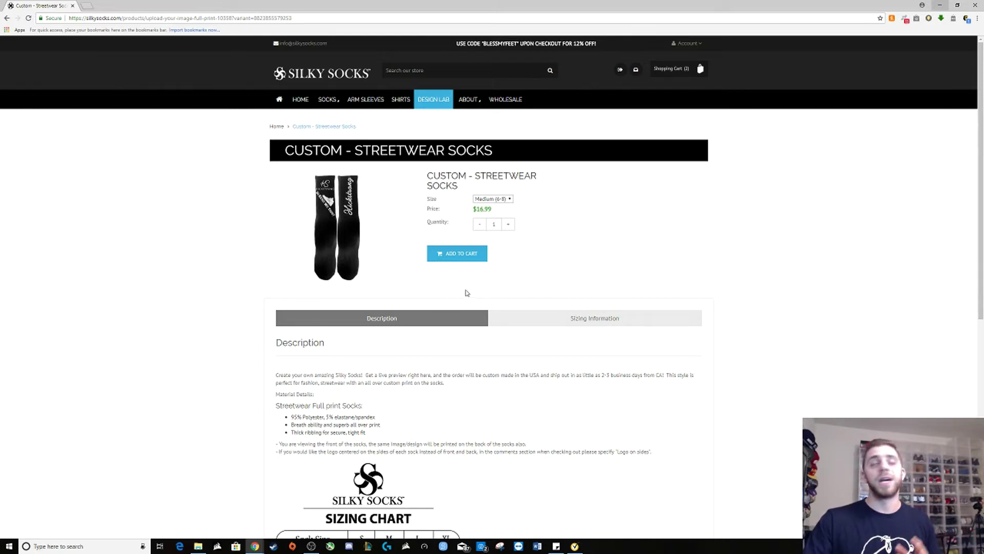
mouse_move(359, 233)
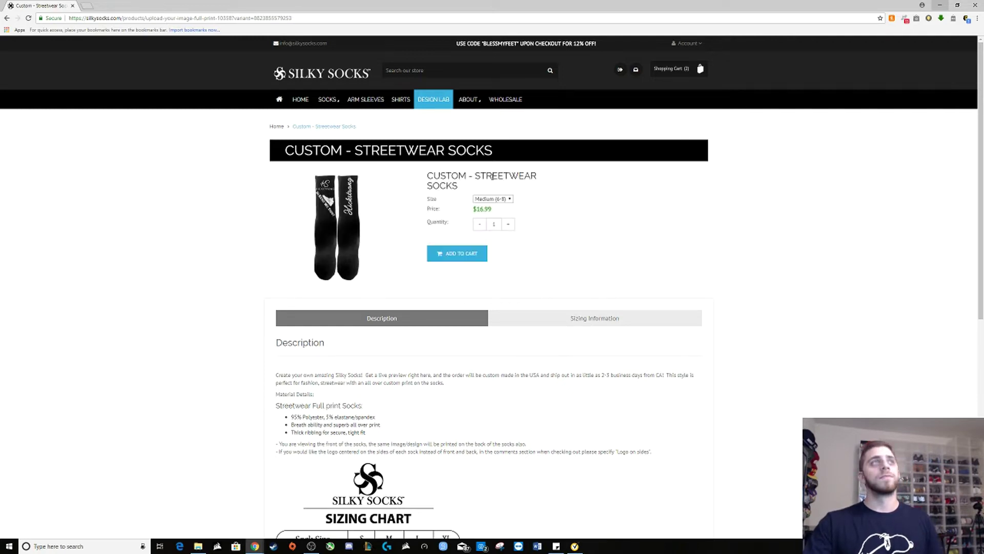
Go back to the cart, then bring up the DESIGN LAB products with the compression arm sleeve and fitness towel.
key(alt+Left)
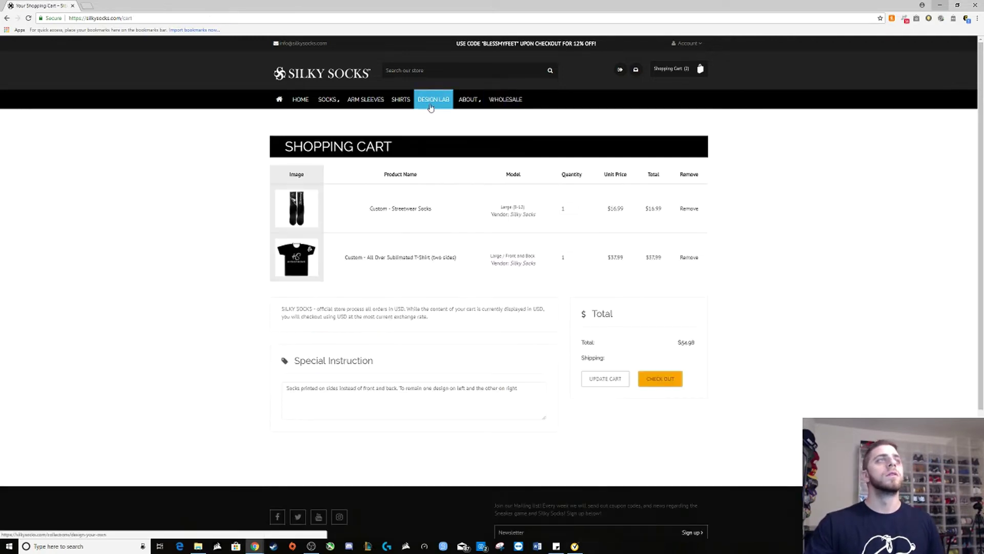
click(431, 107)
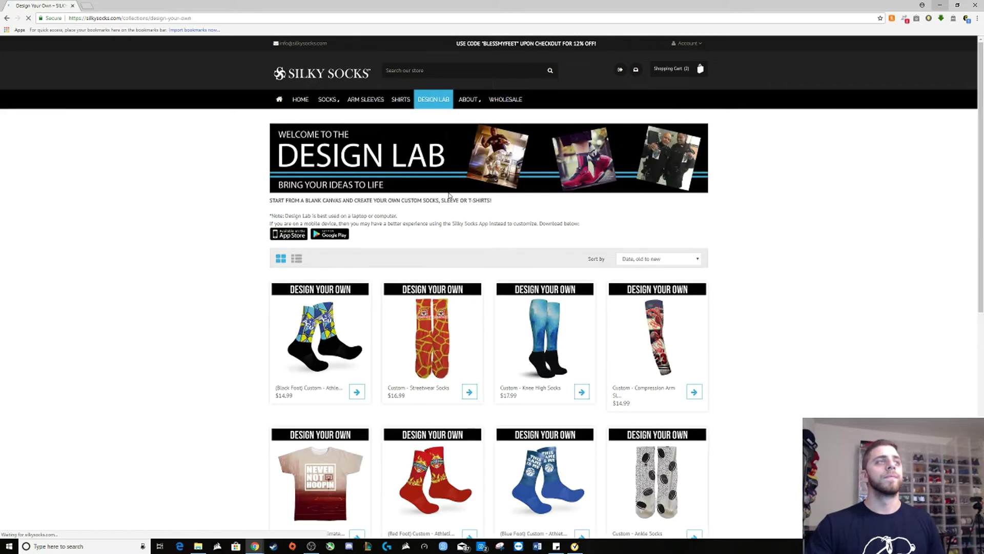
scroll(449, 199, down, 4)
scroll(333, 179, up, 1)
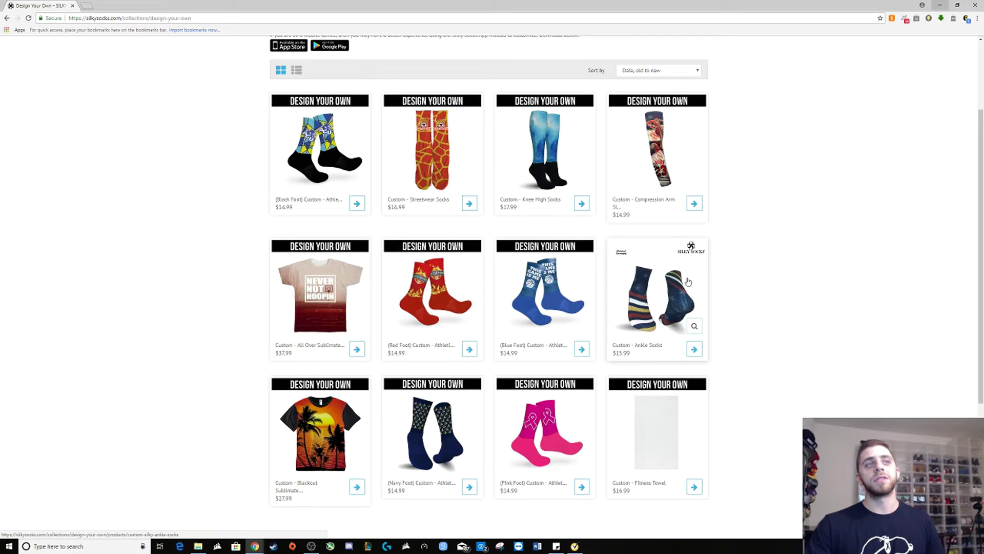
mouse_move(657, 130)
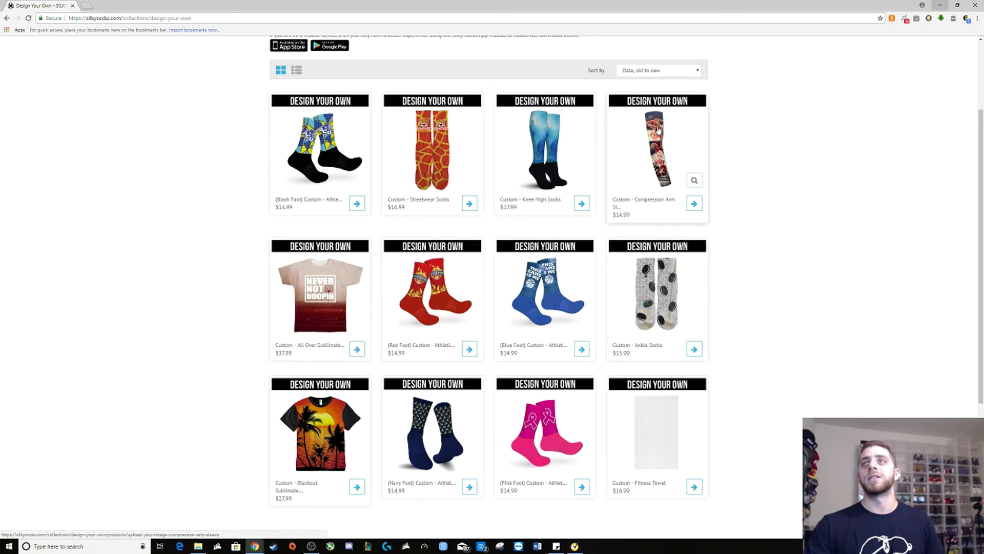
mouse_move(674, 427)
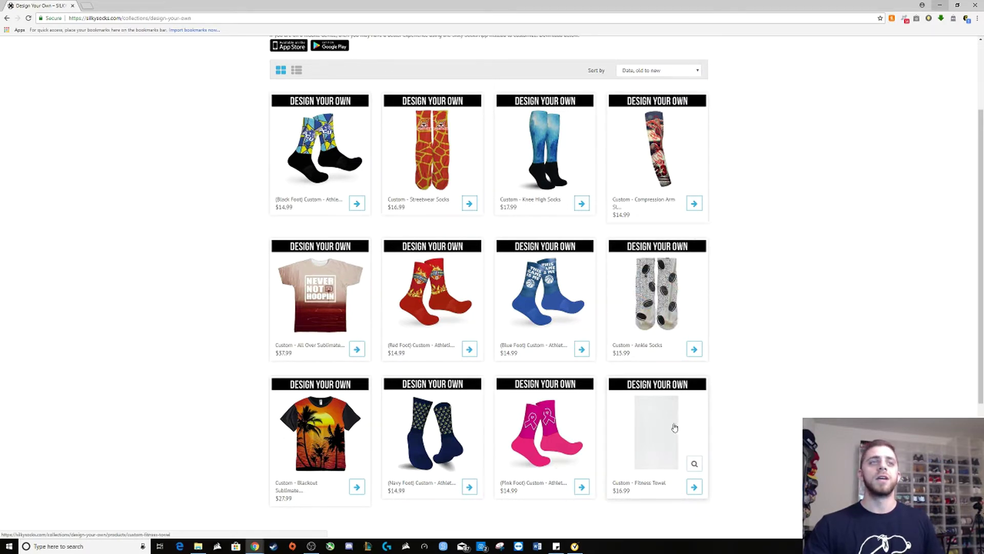
Start a Compression Arm Sleeve design and delete the old uploaded images.
click(649, 126)
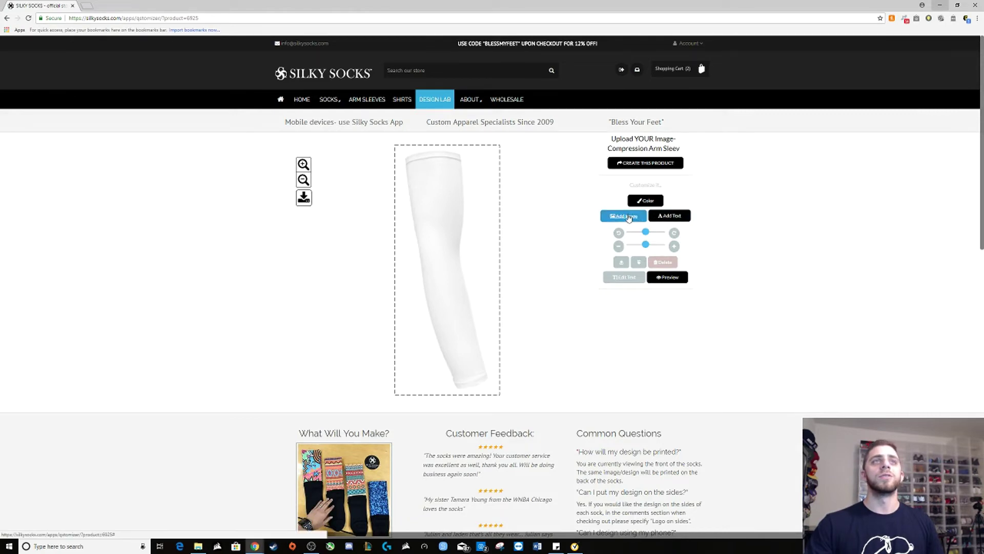
click(629, 216)
click(386, 197)
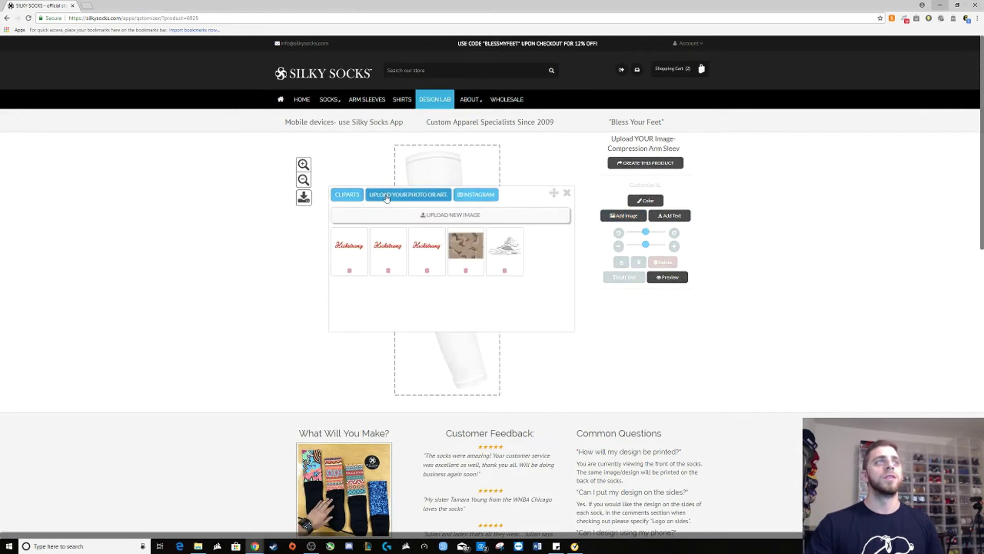
click(349, 271)
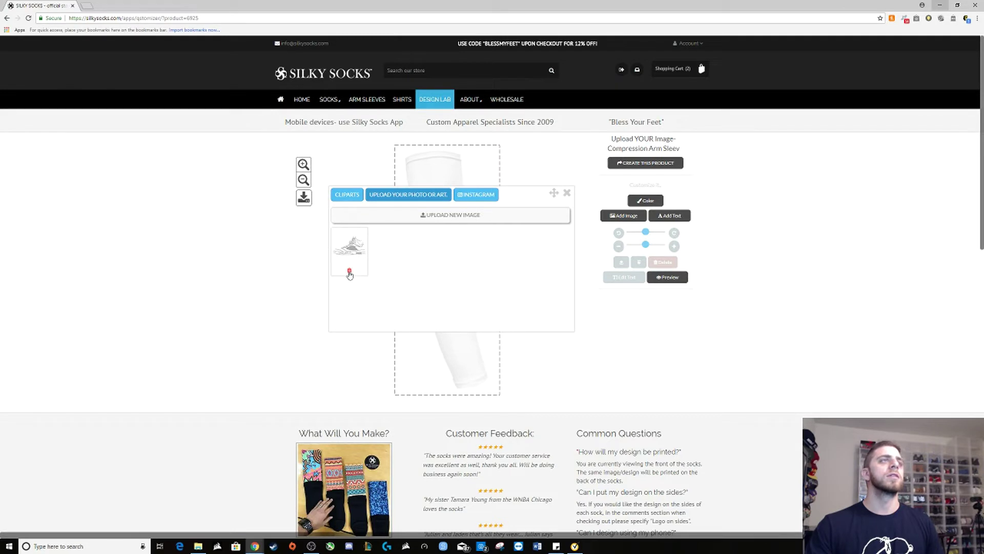
click(349, 271)
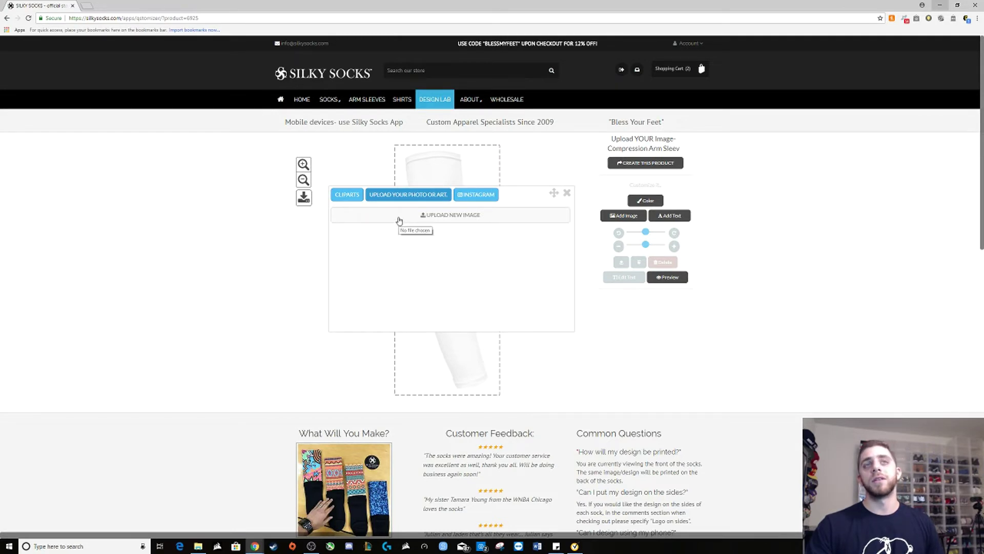
click(567, 193)
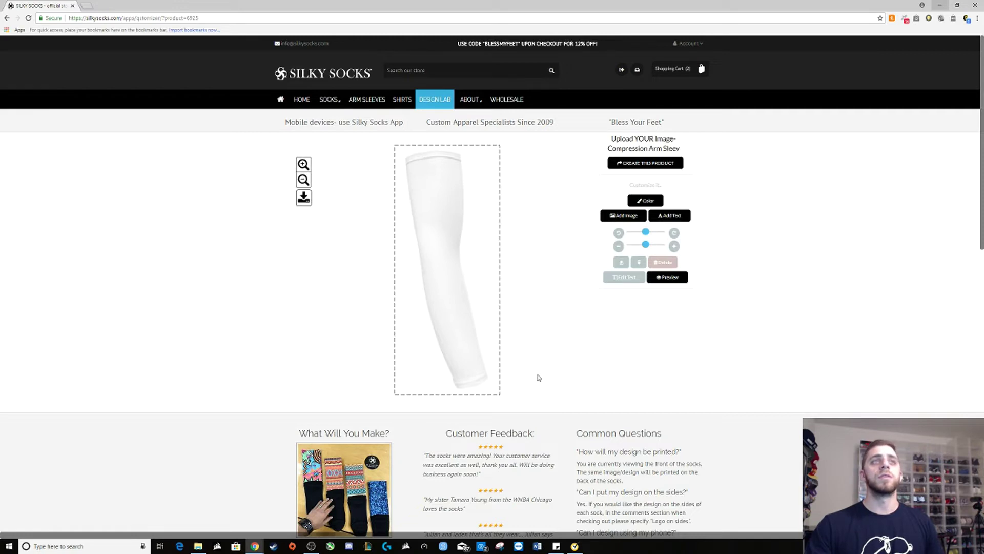
Upload the us-desert-camouflage1 image and the Kickstrong logo file.
click(623, 215)
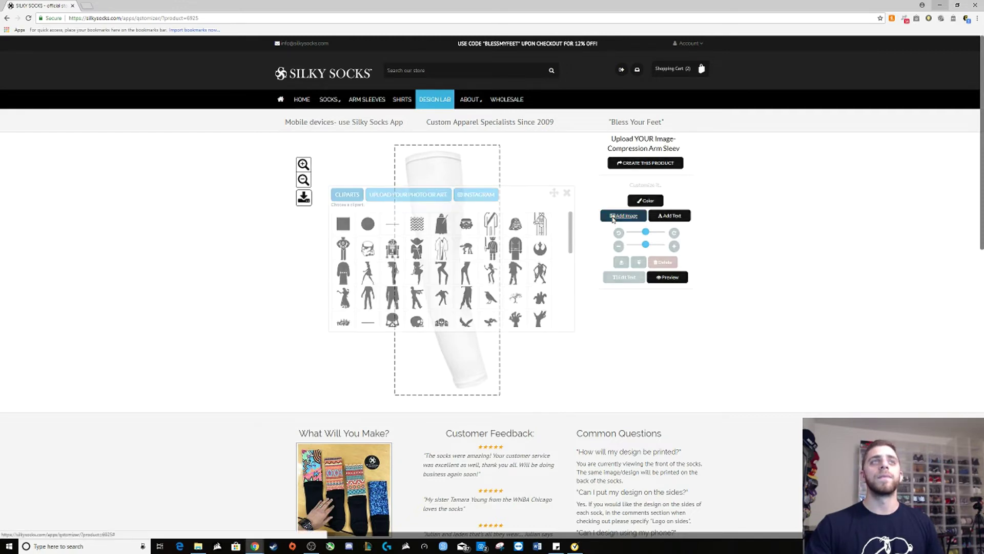
click(420, 195)
click(405, 216)
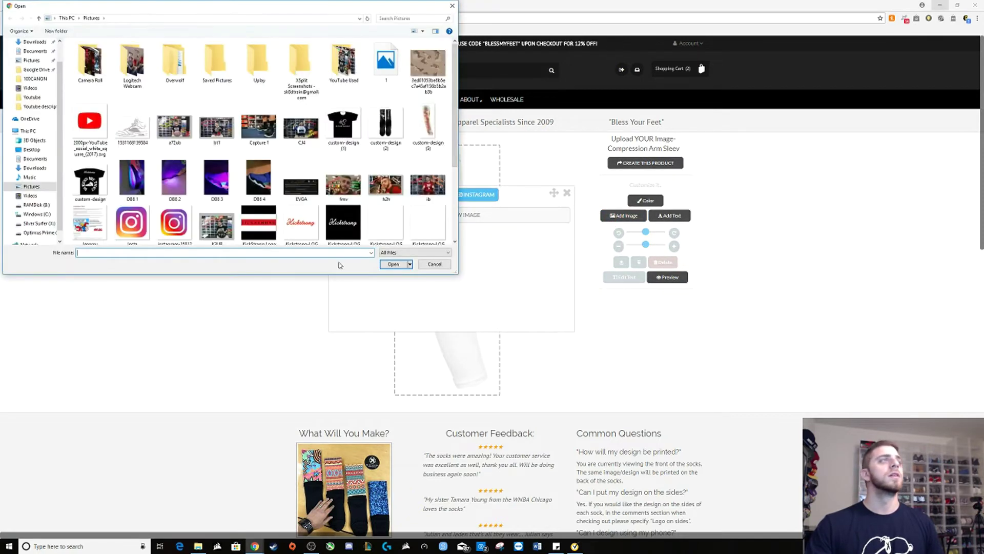
scroll(300, 136, down, 2)
scroll(300, 136, up, 2)
scroll(309, 134, down, 2)
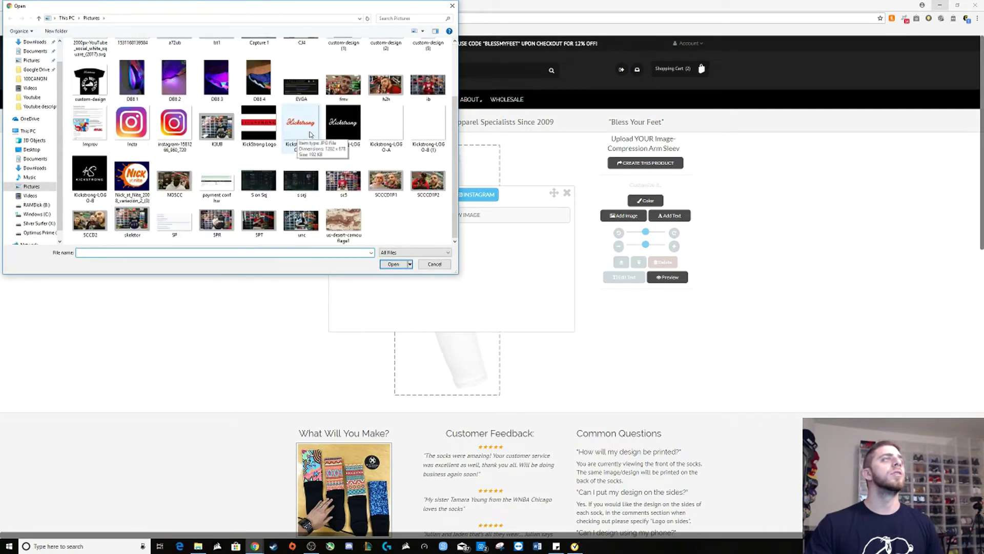
click(343, 221)
click(394, 264)
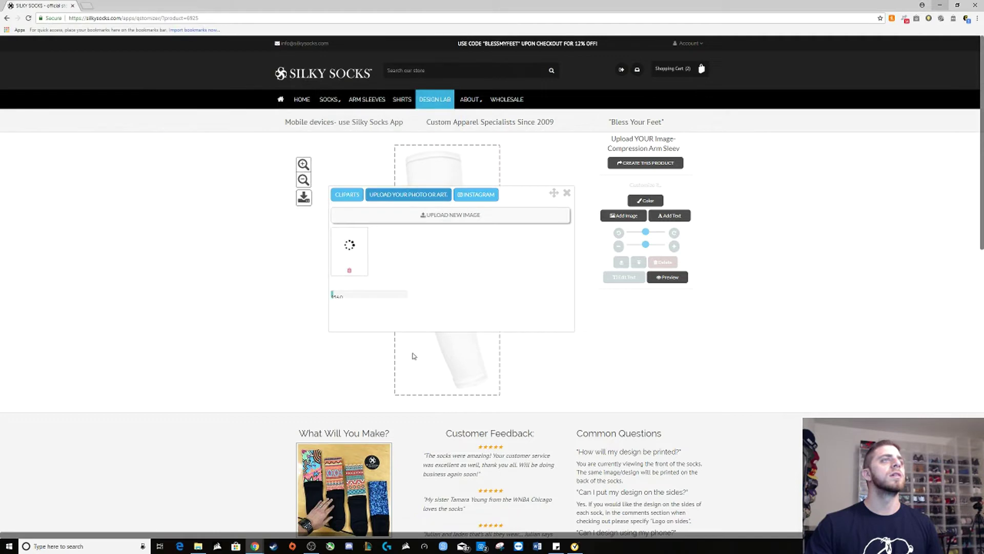
click(439, 216)
scroll(305, 154, down, 3)
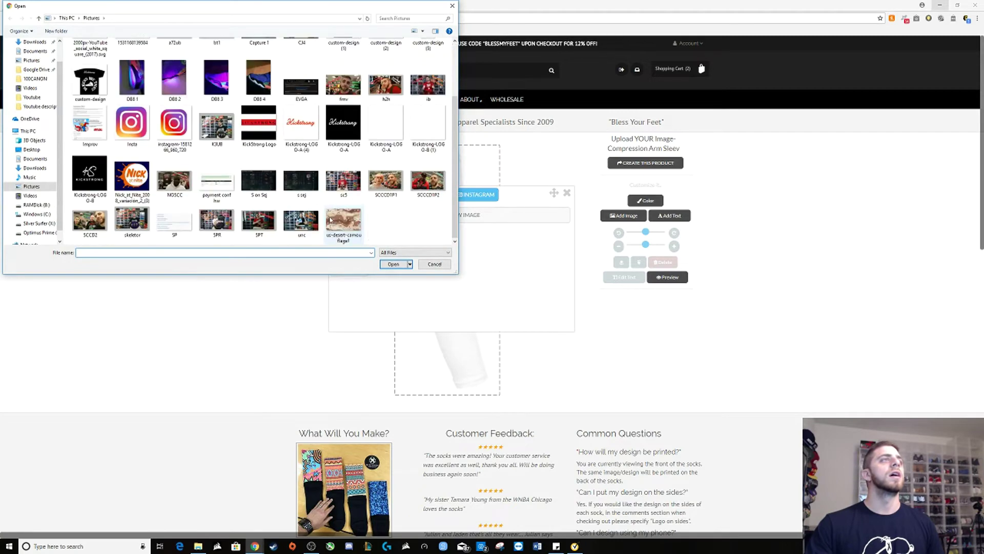
click(304, 151)
click(394, 264)
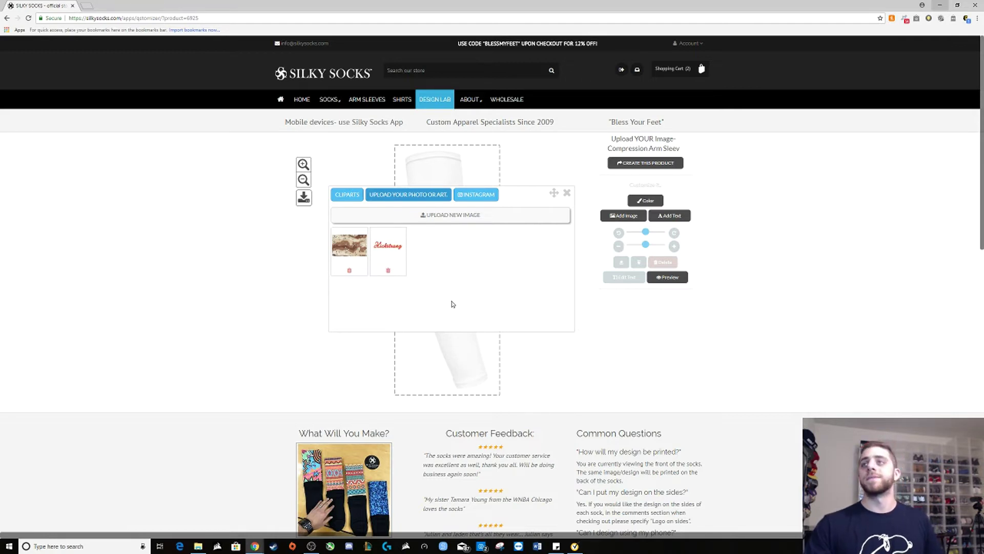
Place the camo image on the sleeve, shrink it, and rotate it counter-clockwise.
click(350, 245)
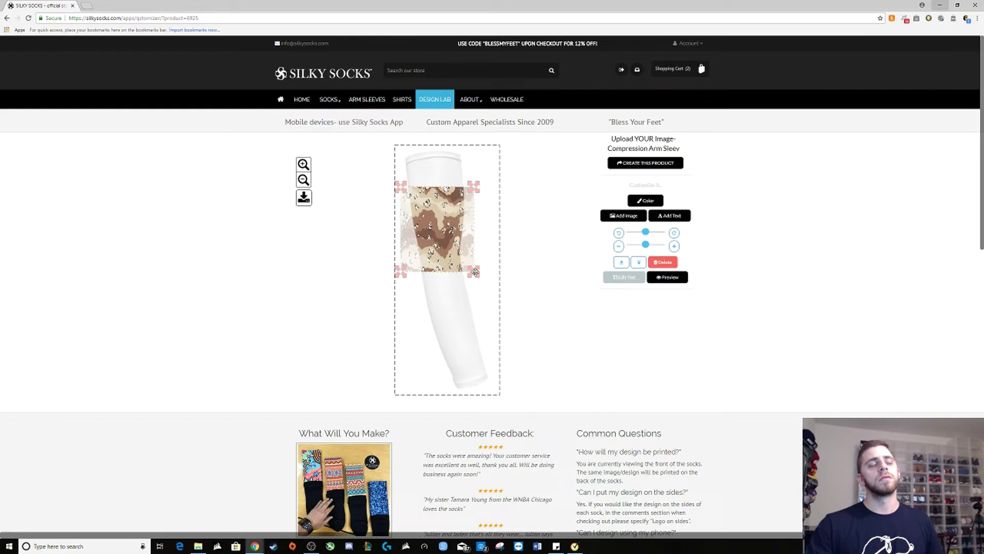
drag(500, 328, 459, 228)
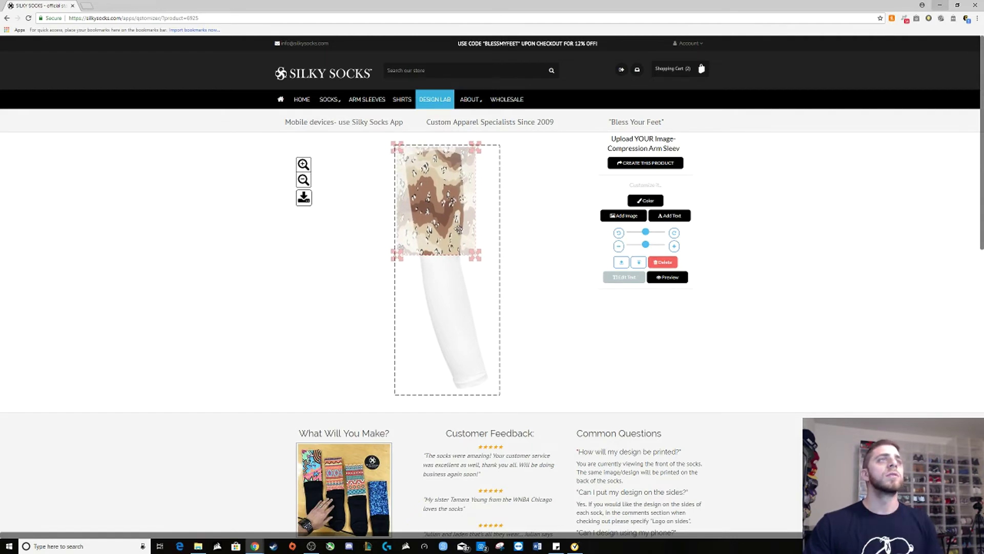
click(618, 233)
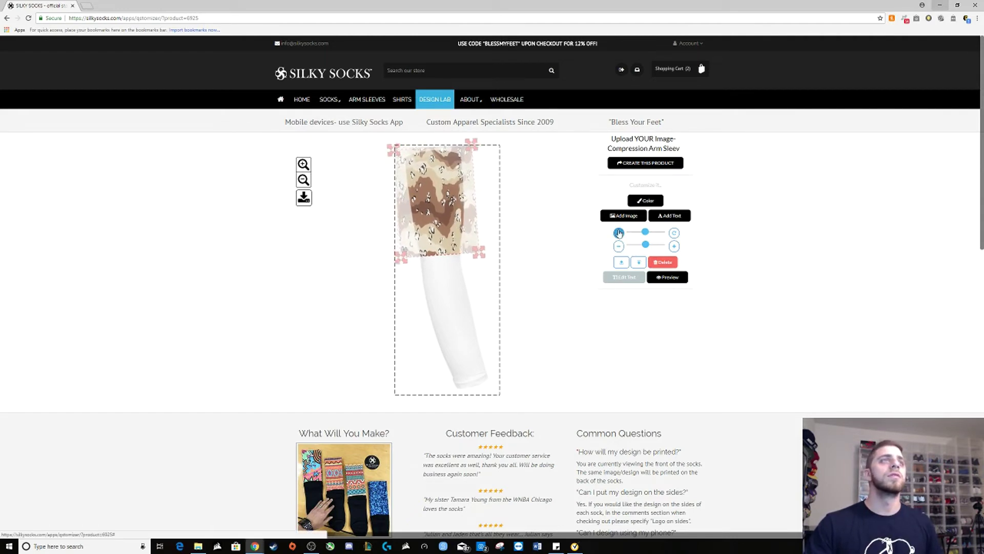
click(618, 233)
mouse_move(461, 230)
mouse_down()
mouse_move(461, 253)
mouse_move(461, 228)
mouse_up()
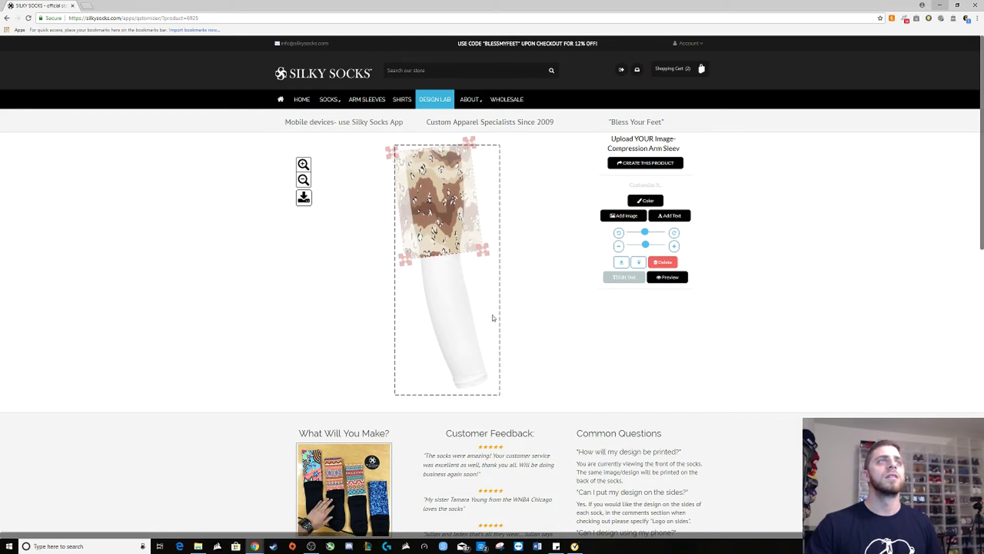
Add a second camo copy lower on the sleeve, angle it diagonally, and preview the design.
click(624, 215)
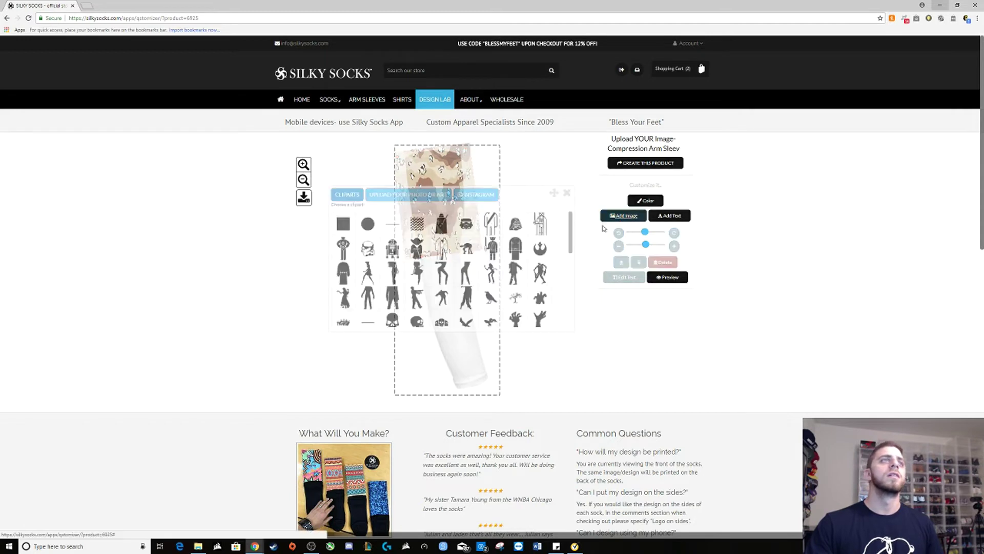
click(415, 201)
click(354, 256)
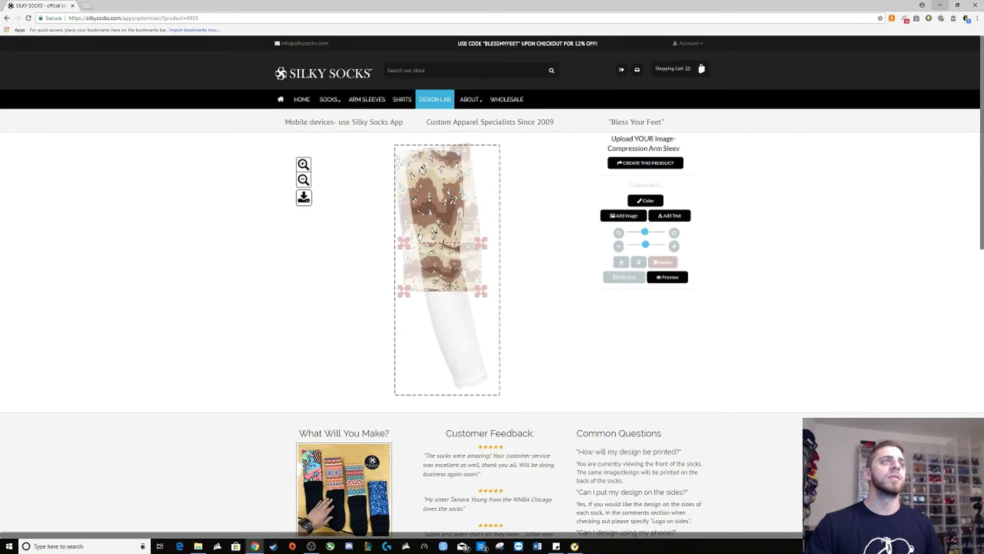
drag(447, 285, 454, 311)
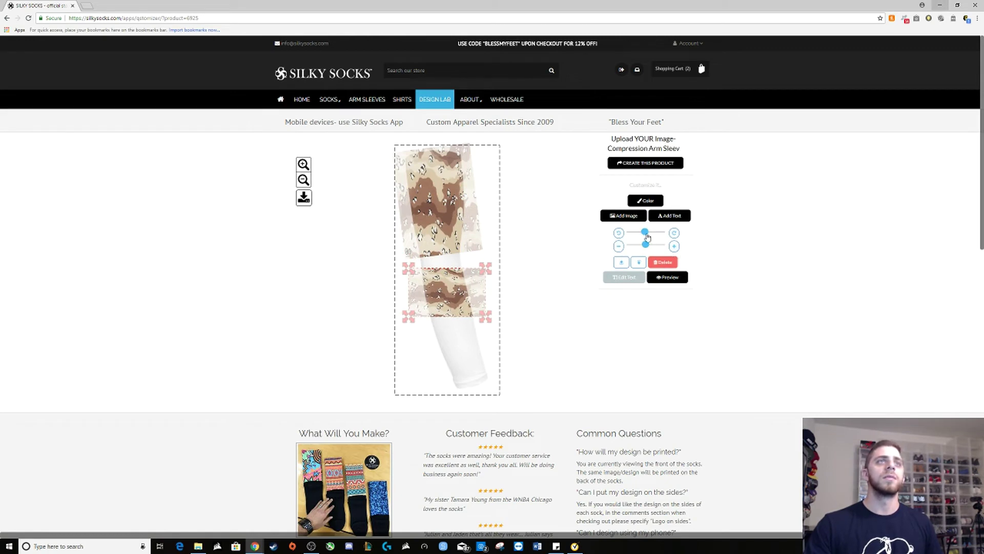
drag(644, 232, 654, 234)
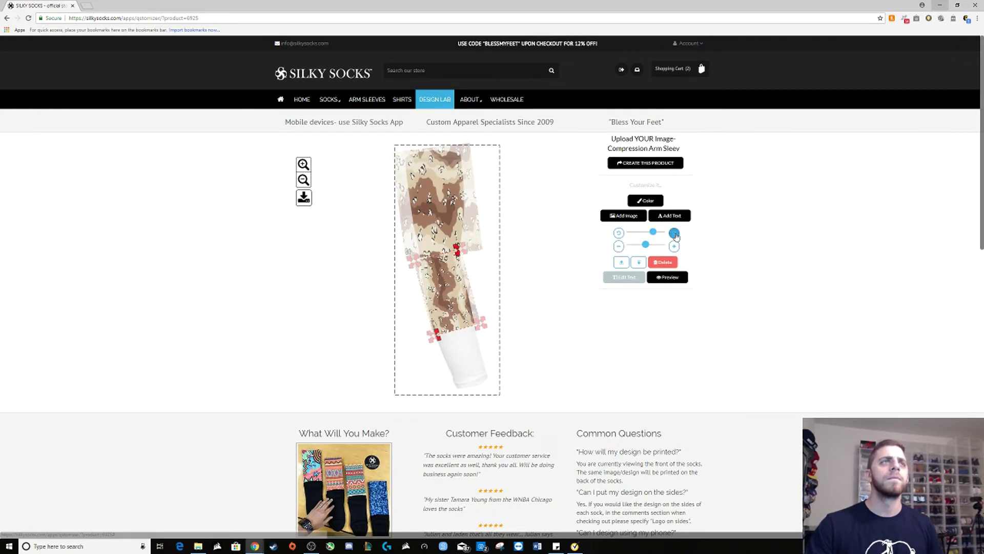
click(674, 233)
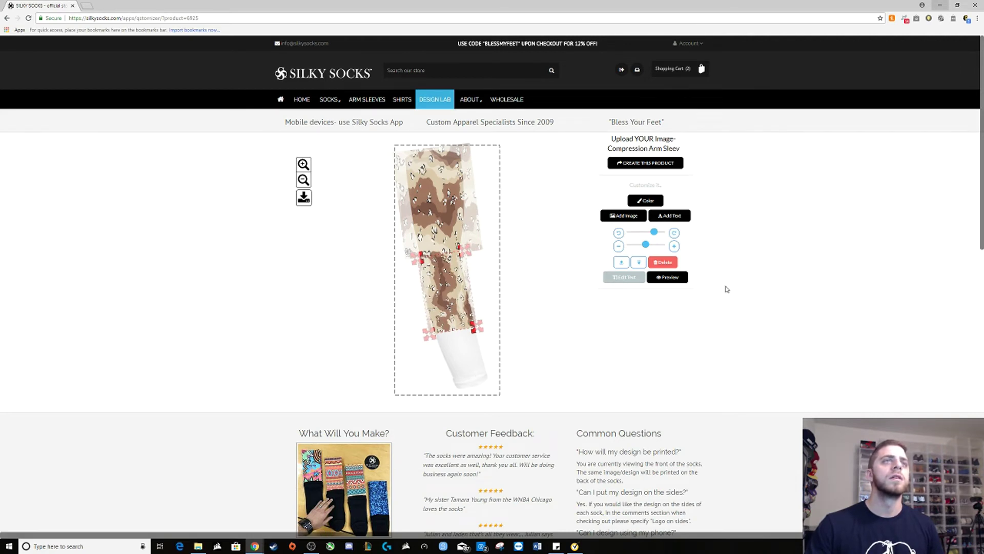
click(669, 276)
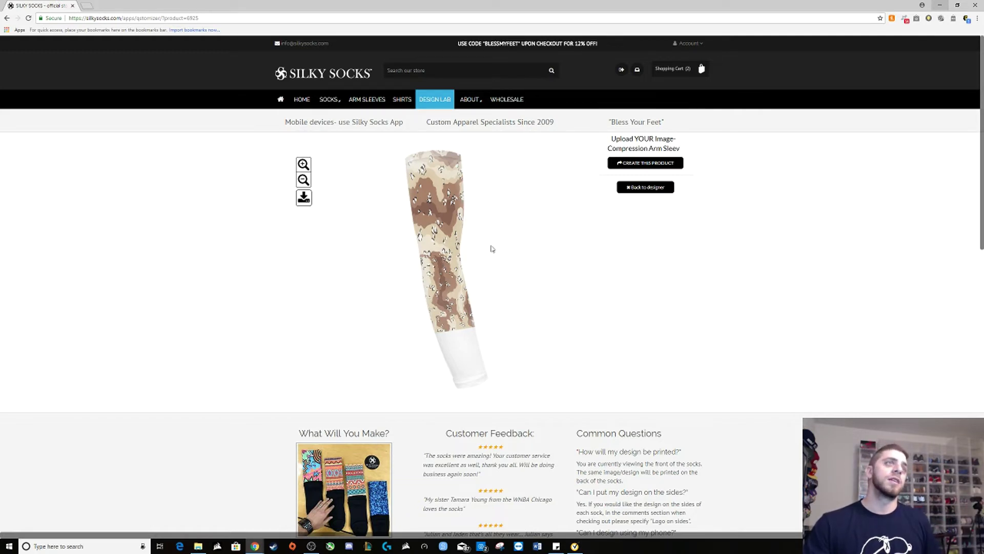
Add another camo image at the sleeve's bottom, rotate it to fit, and preview.
click(642, 188)
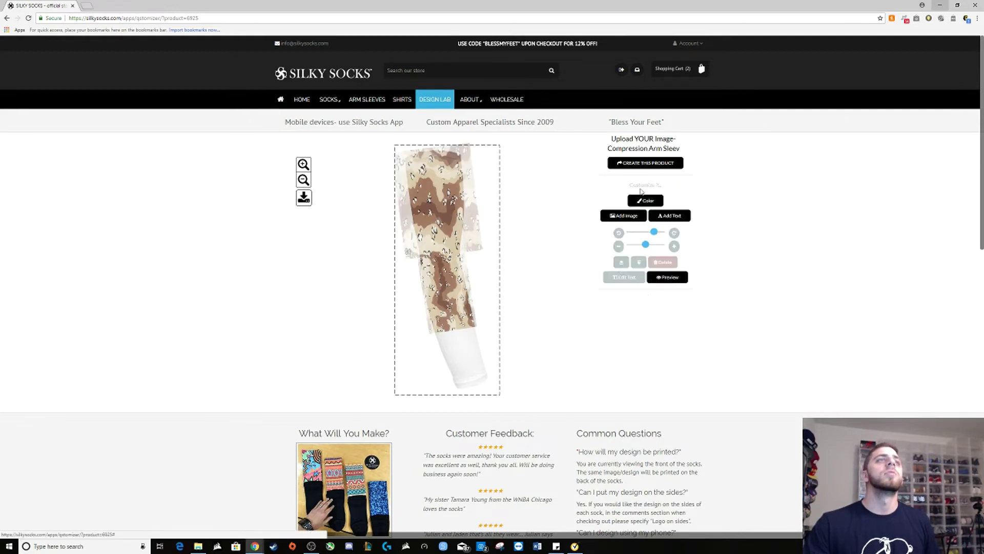
click(623, 216)
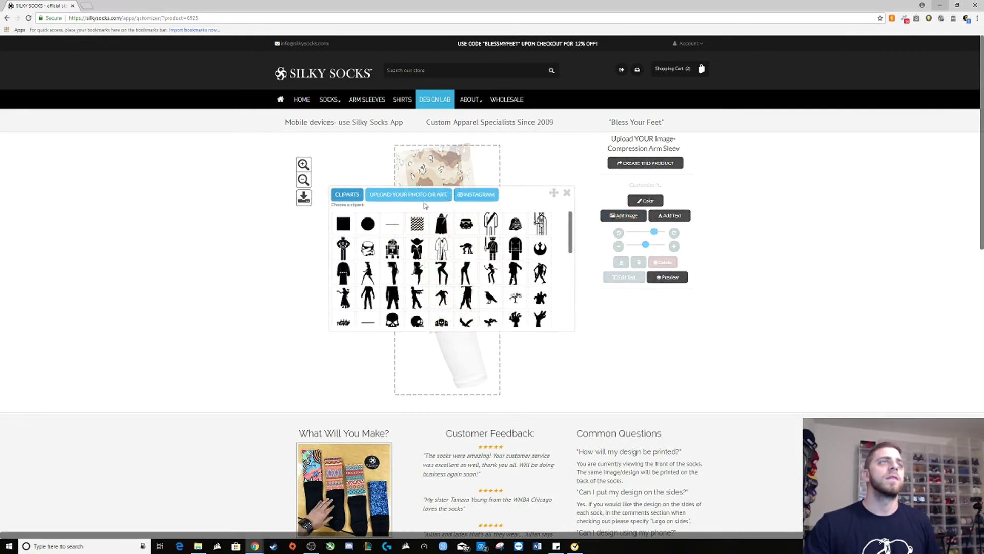
click(423, 198)
click(360, 241)
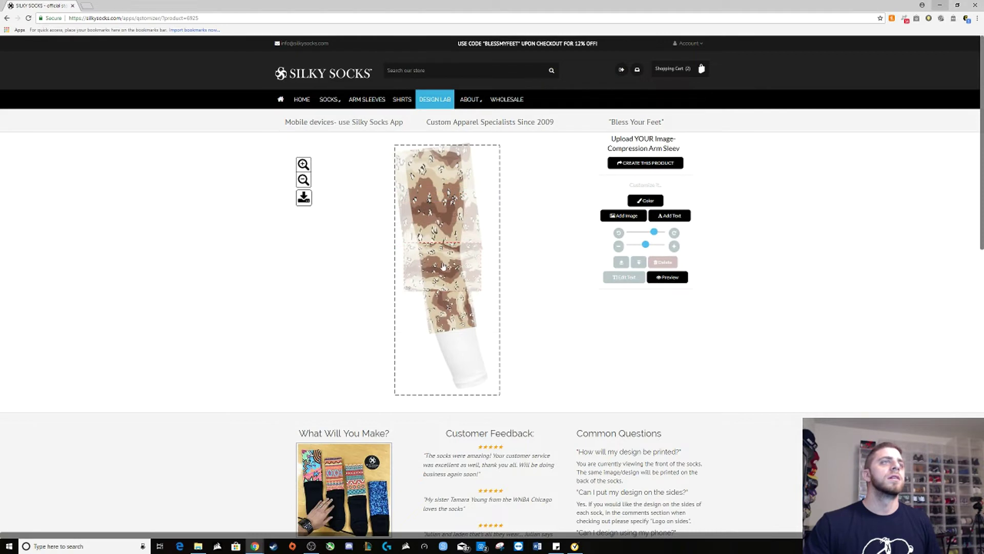
drag(443, 266, 476, 362)
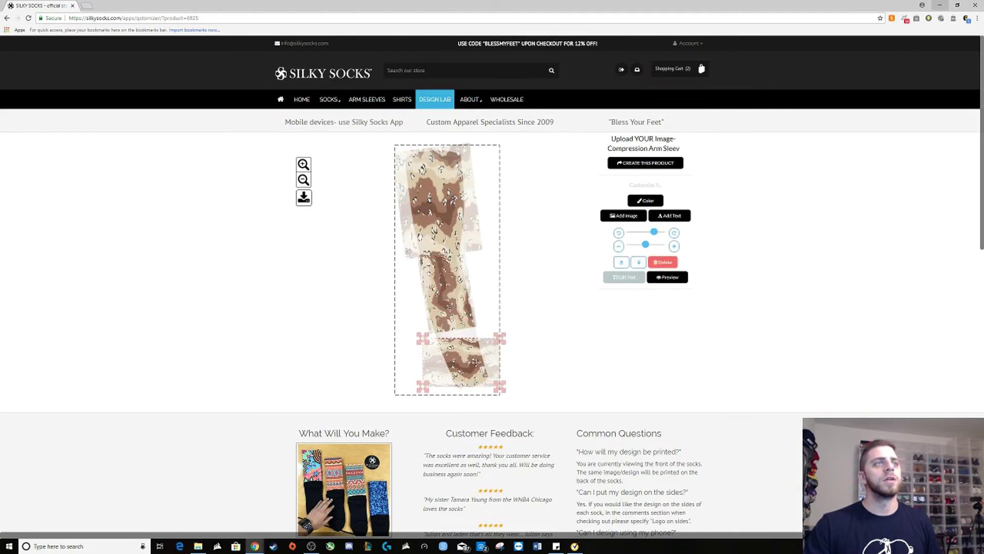
mouse_move(654, 231)
mouse_down()
mouse_move(668, 235)
mouse_move(637, 234)
mouse_up()
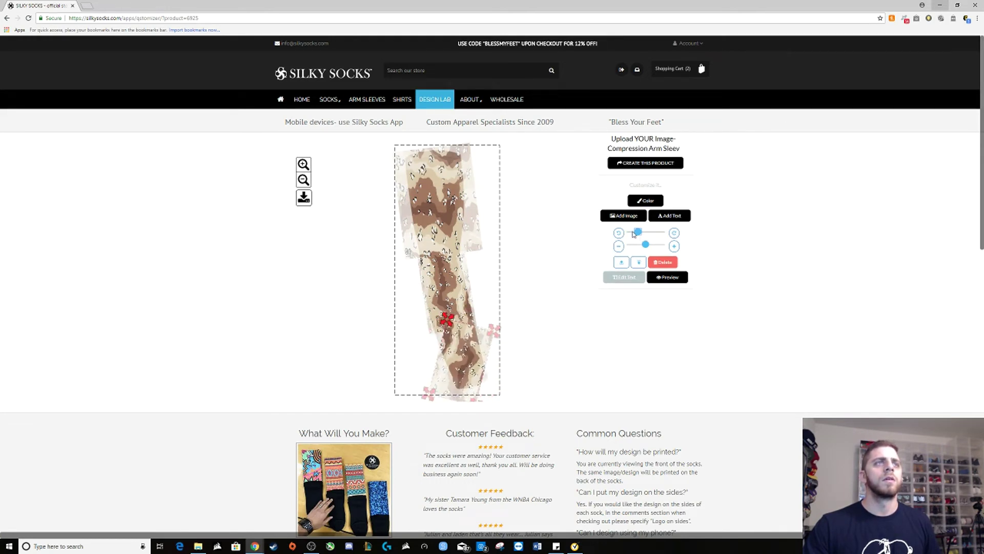
click(619, 232)
click(619, 232)
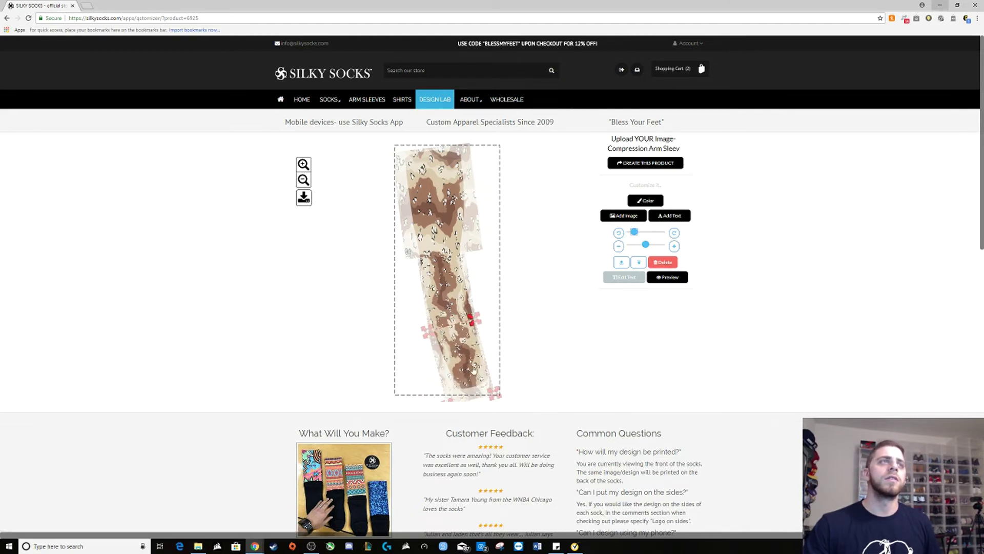
drag(473, 372, 467, 360)
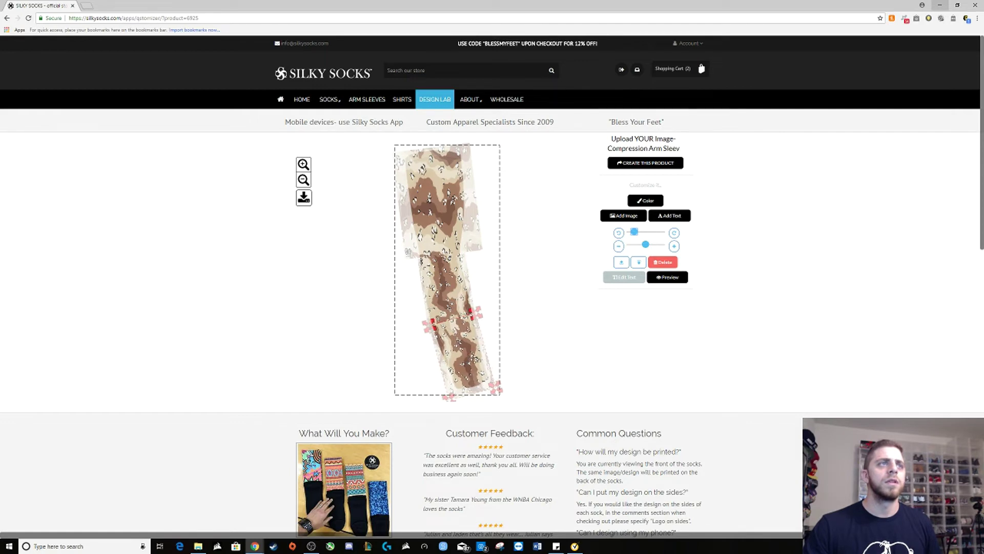
click(667, 277)
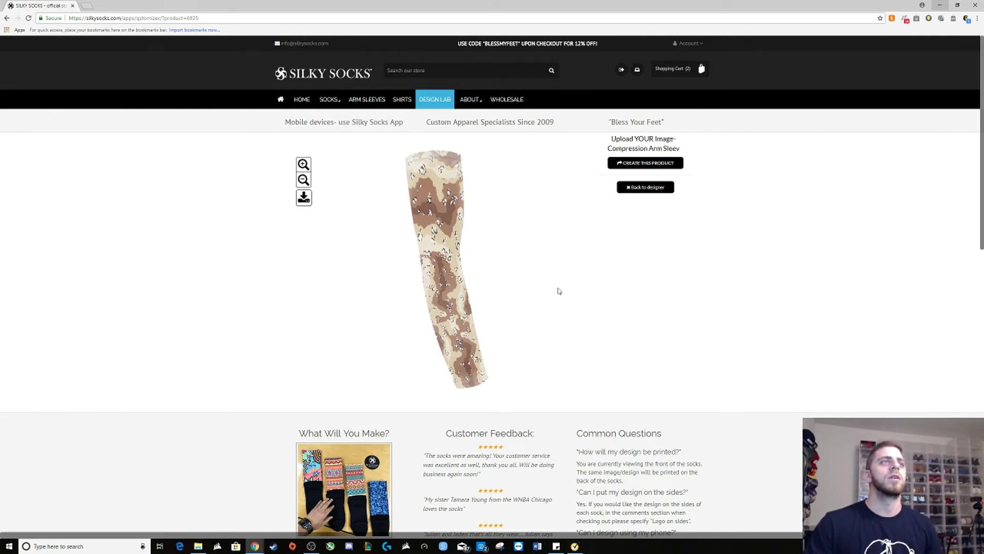
Fine-tune the lower camo image's angle and preview the sleeve again.
click(646, 187)
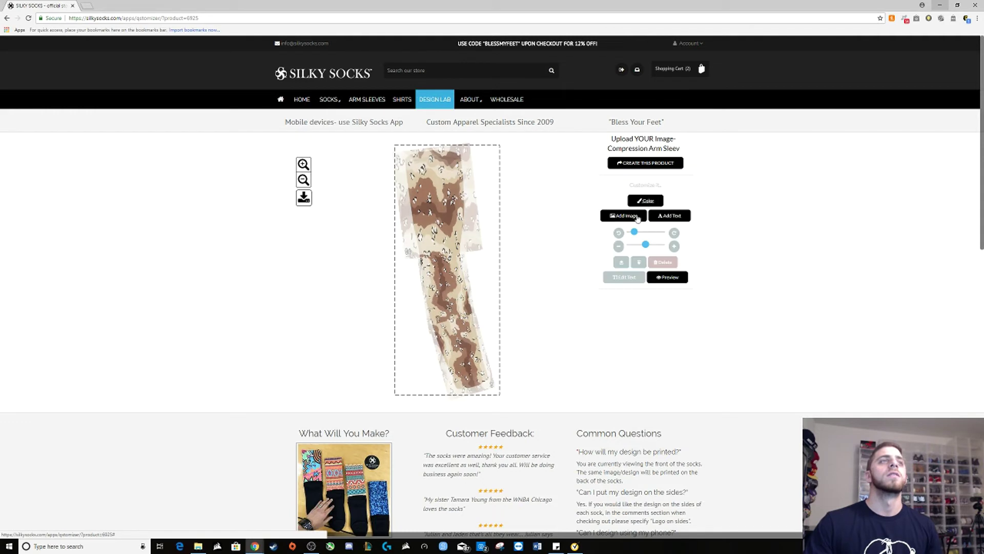
click(478, 353)
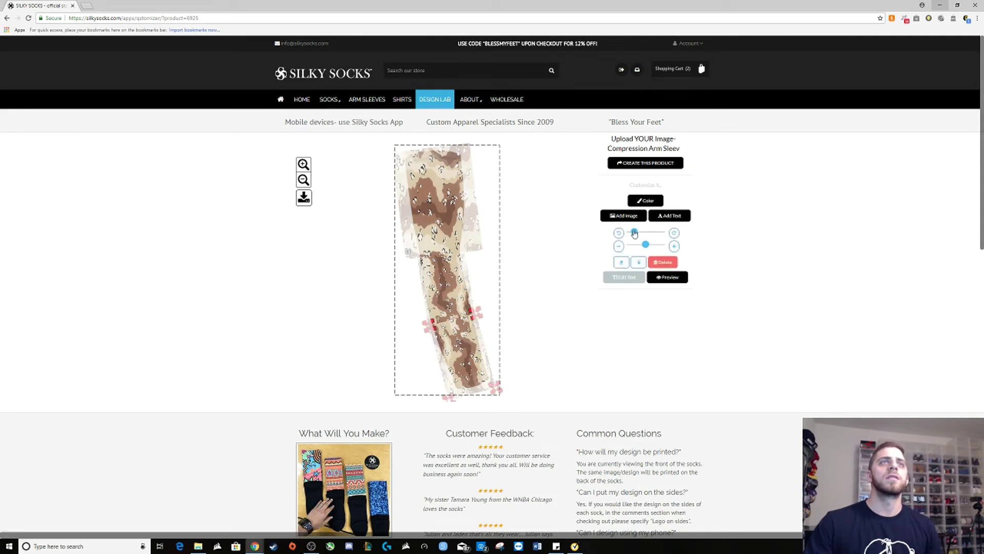
drag(635, 232, 653, 238)
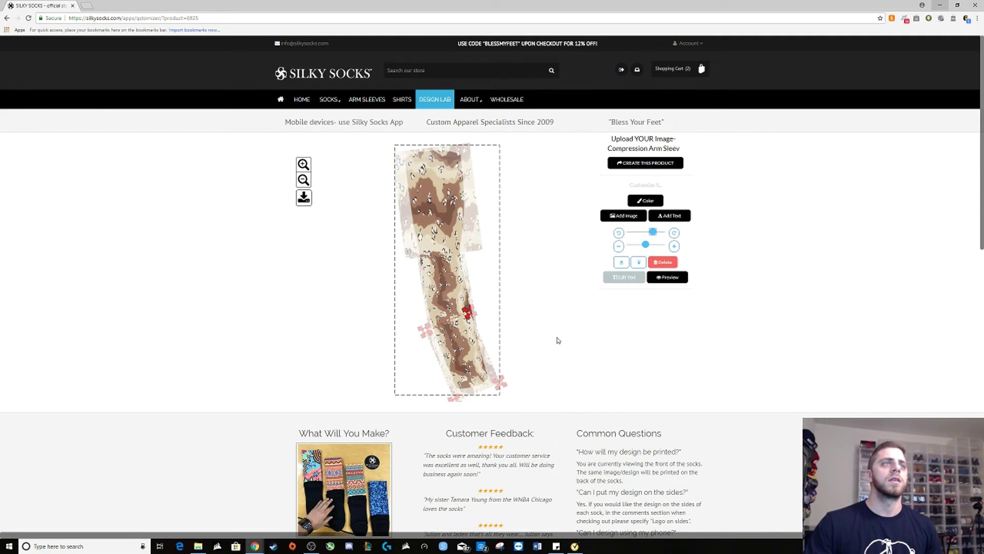
click(665, 277)
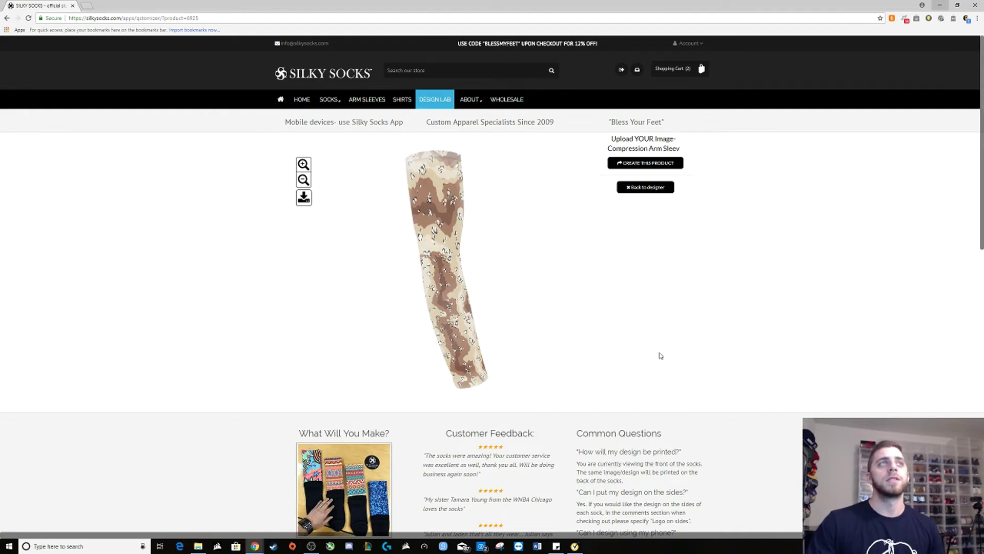
click(661, 187)
Place the red Kickstrong script on the sleeve, turn it lengthwise, and preview.
click(629, 216)
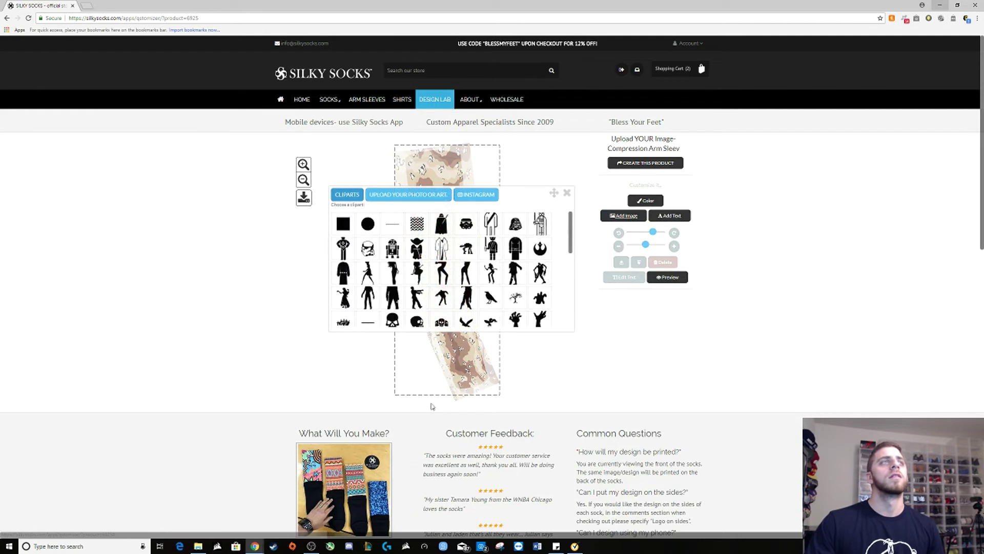
click(402, 196)
click(389, 258)
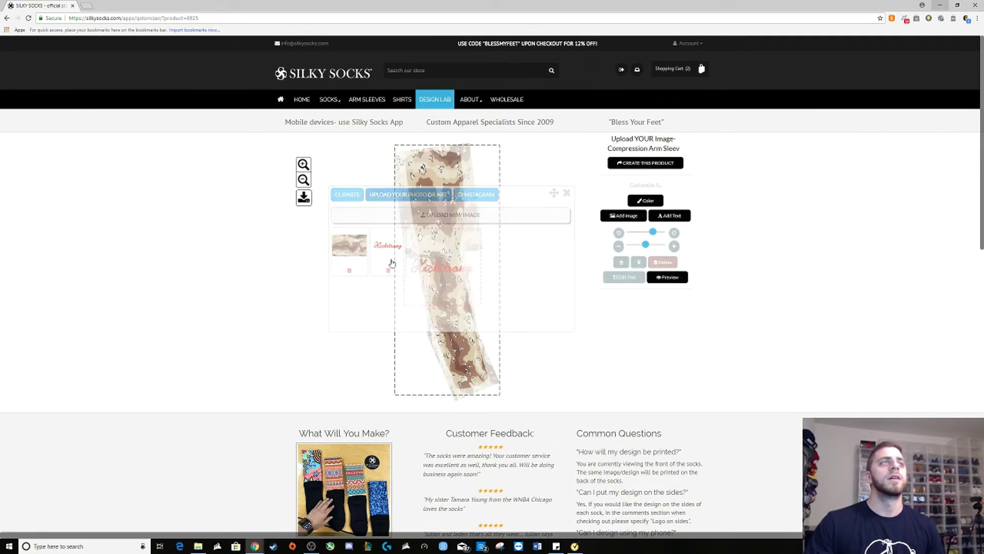
mouse_move(653, 232)
mouse_down()
mouse_move(635, 233)
mouse_move(664, 246)
mouse_up()
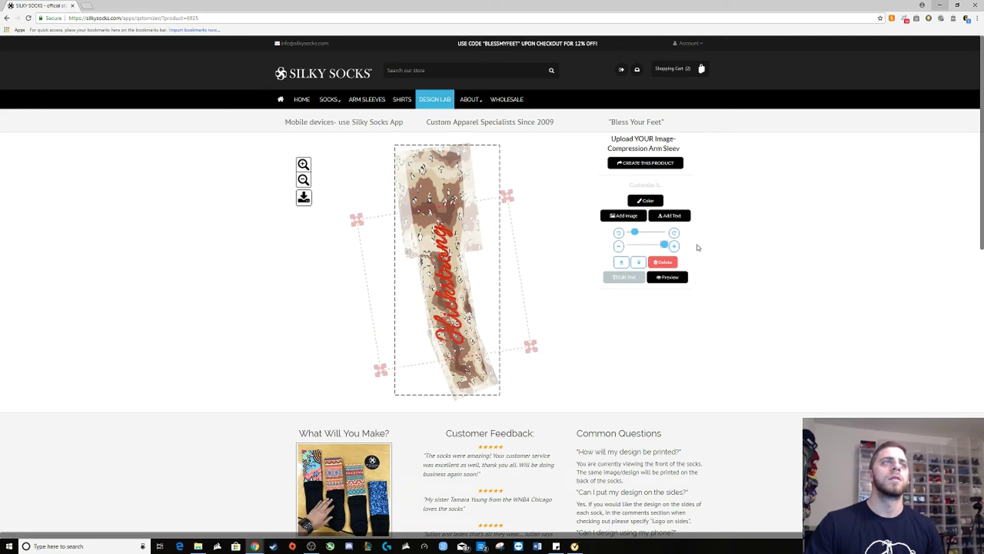
scroll(450, 275, down, 3)
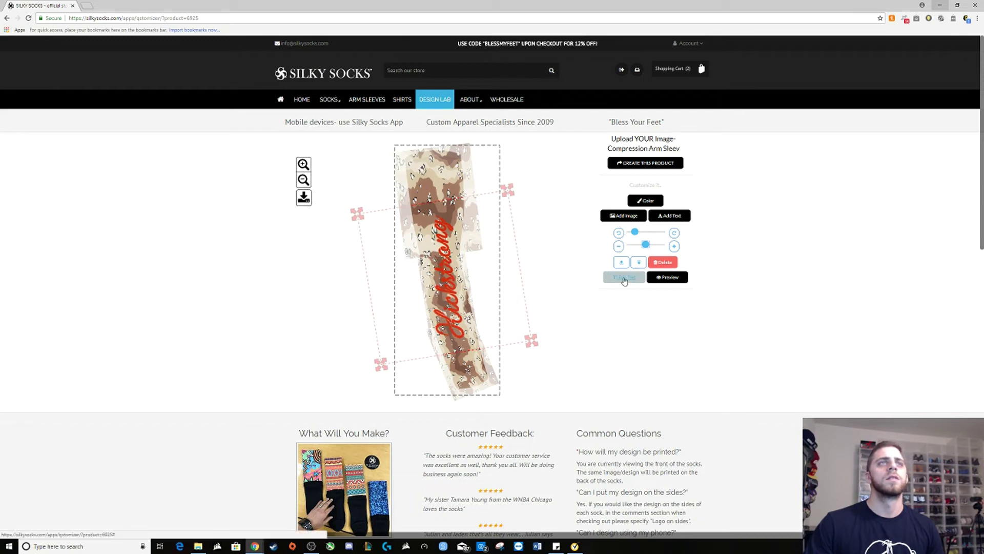
click(664, 279)
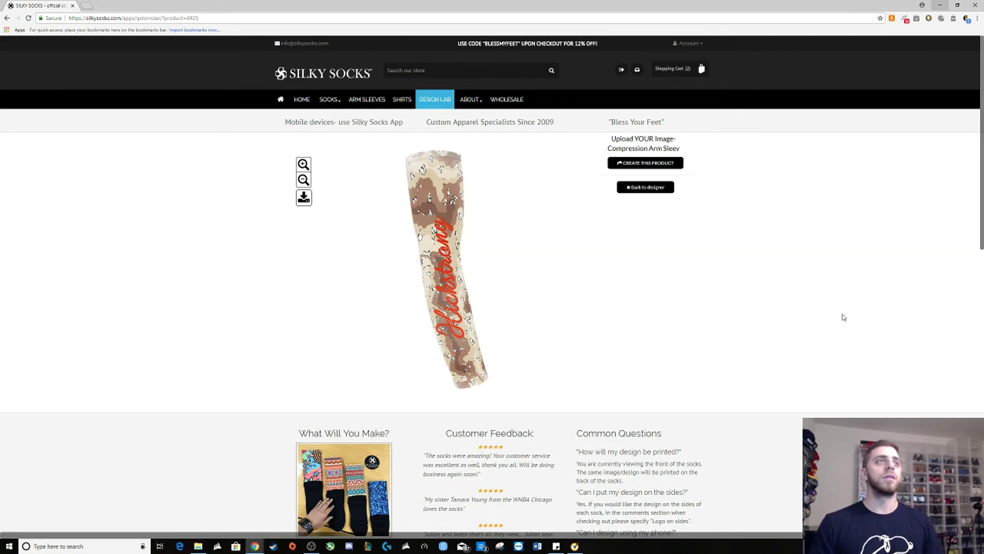
Nudge the red script slightly upward and tilt it a few degrees.
click(646, 187)
drag(452, 285, 446, 273)
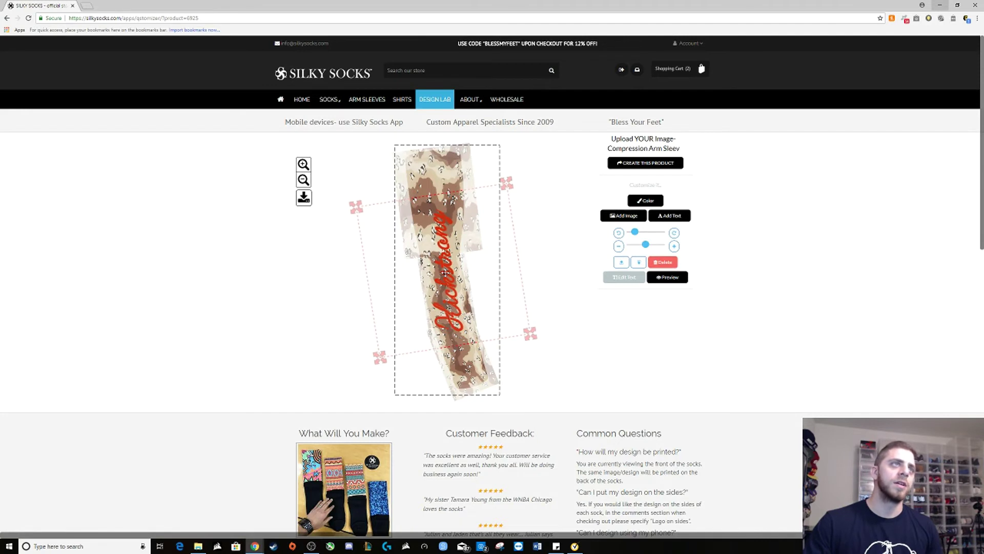
click(674, 233)
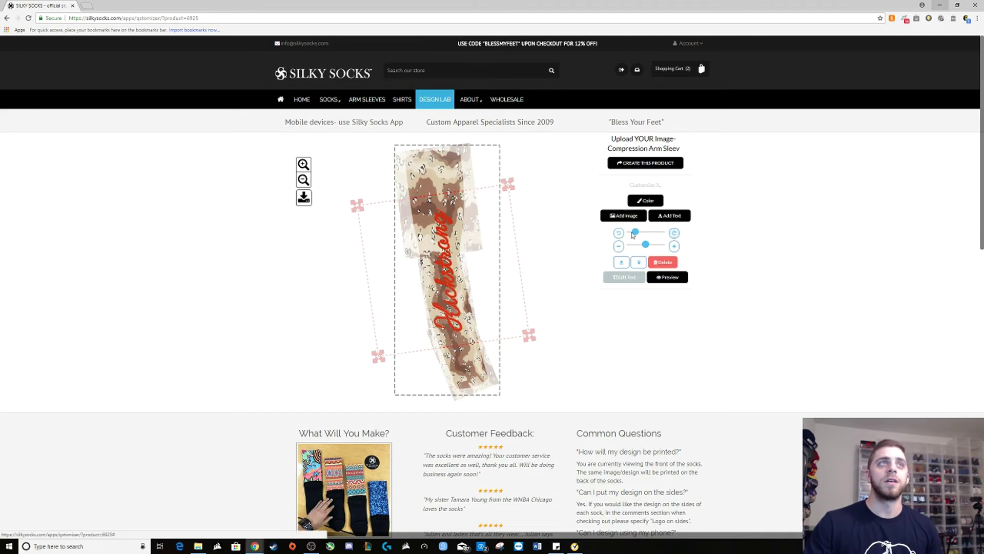
click(618, 233)
click(618, 232)
click(618, 233)
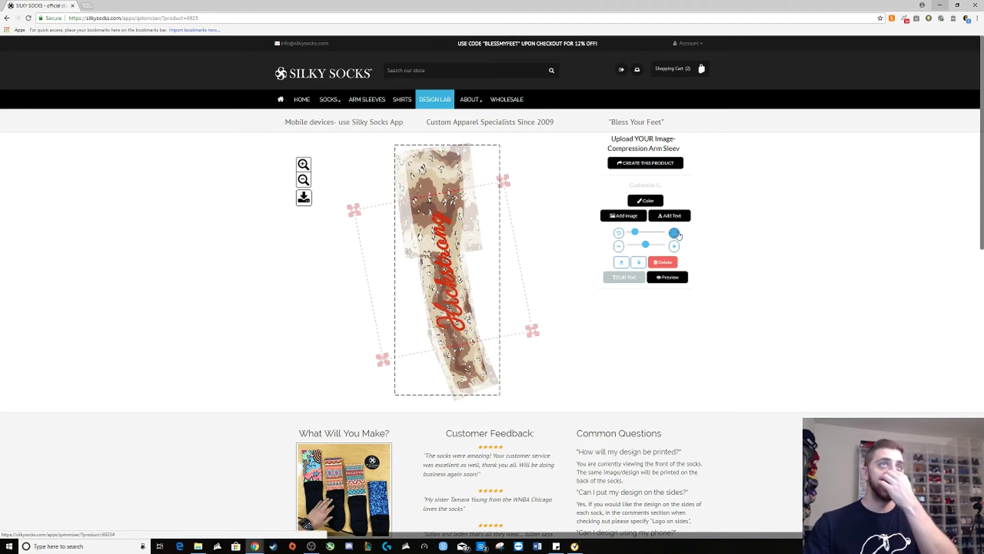
Tilt the red script one more notch, view the finished camo sleeve preview, then resume editing.
click(674, 233)
click(667, 278)
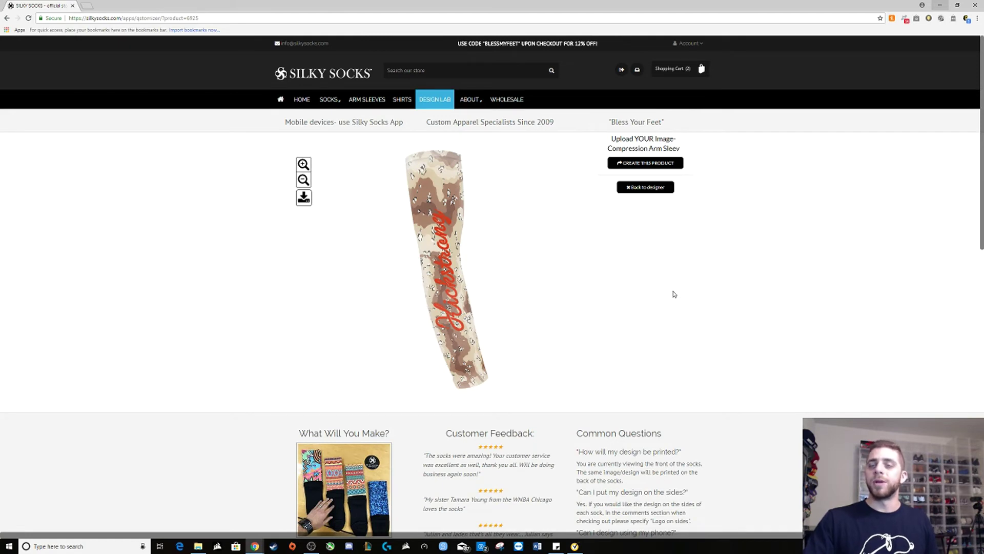
key(alt+Tab)
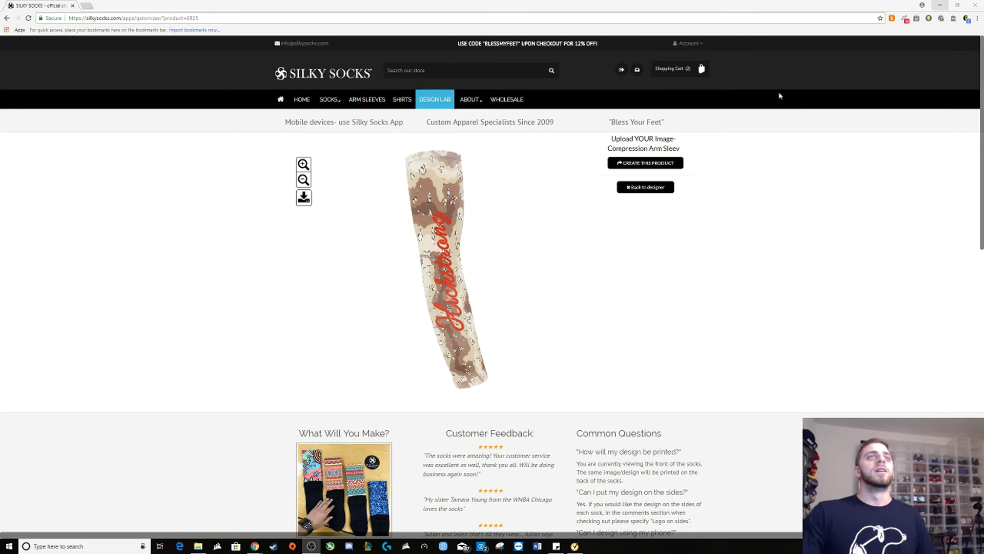
click(646, 186)
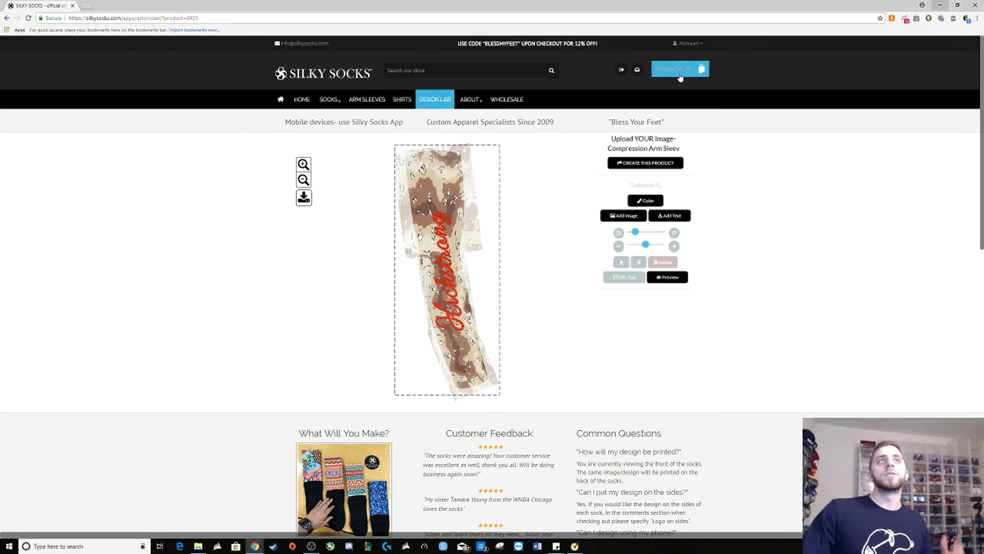
Create a Fitness Towel from the sleeve design and place the uploaded black Jordan image on it.
click(642, 163)
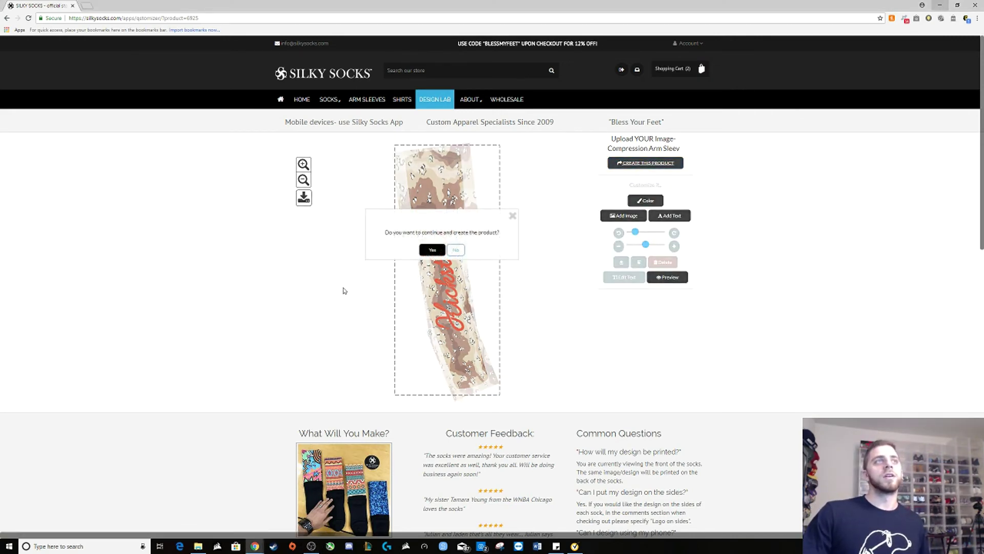
click(432, 249)
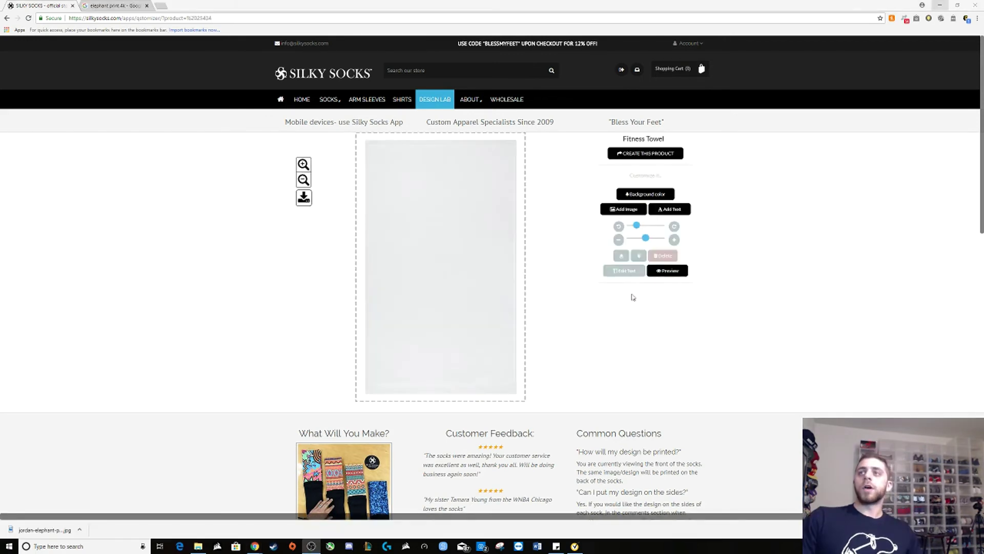
click(619, 214)
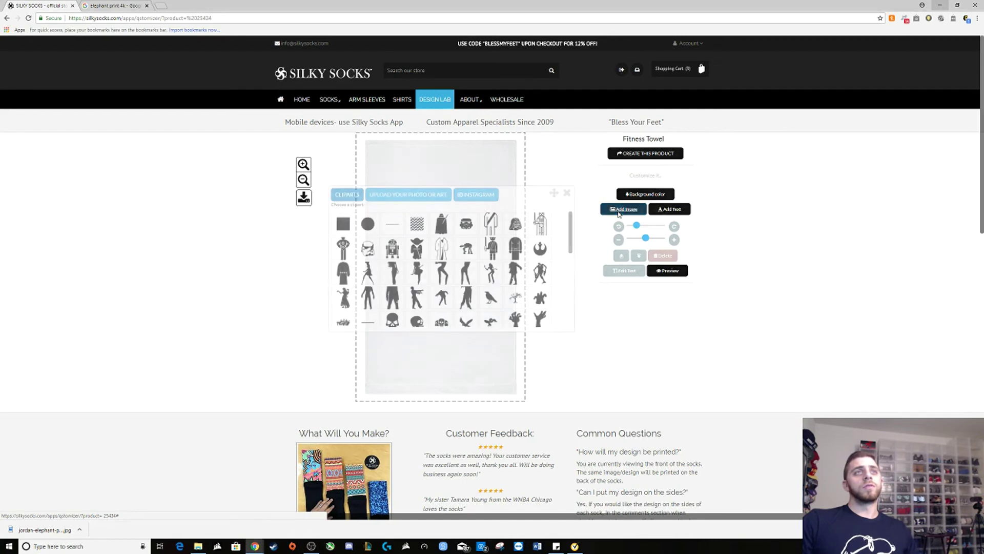
click(399, 195)
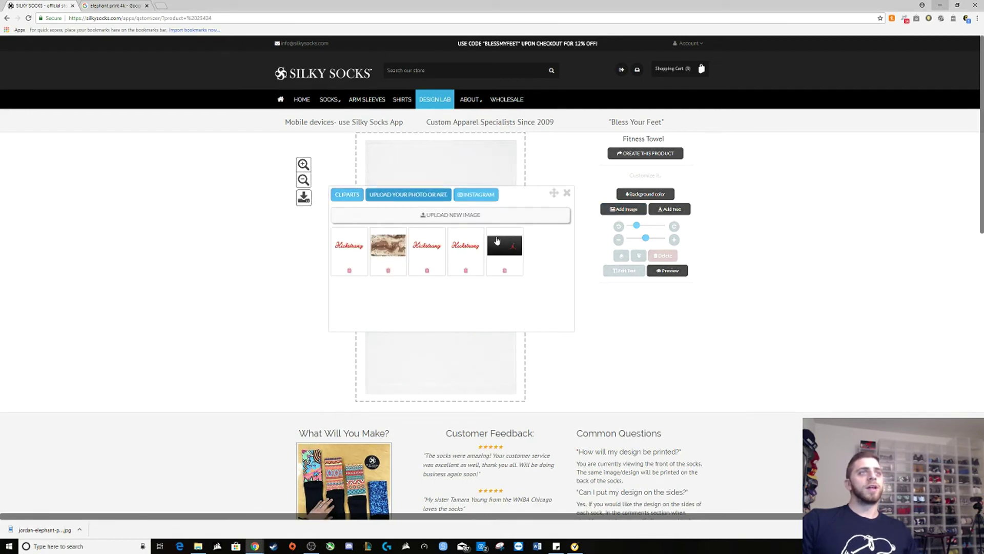
click(497, 241)
click(428, 267)
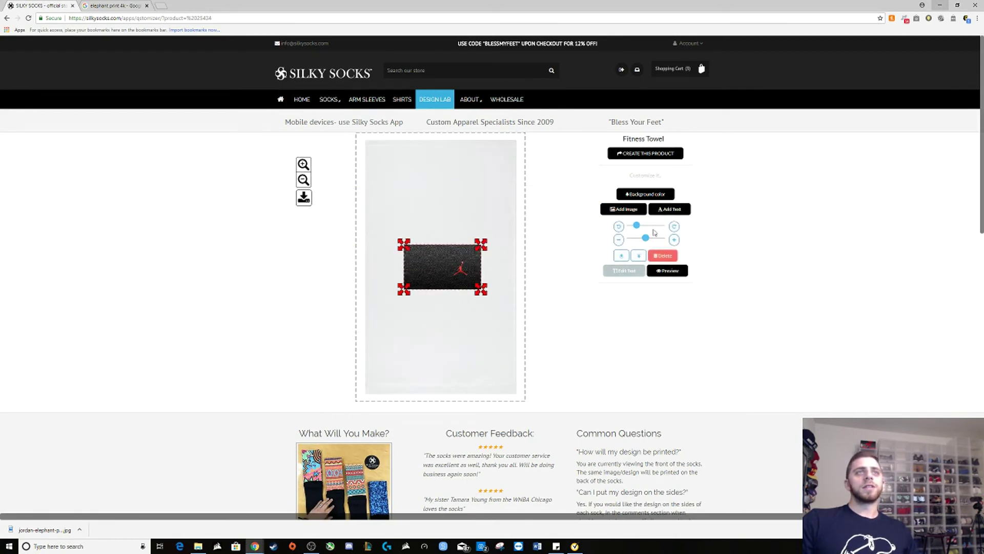
Rotate the Jordan image until it stands upright on the towel.
click(617, 228)
click(617, 227)
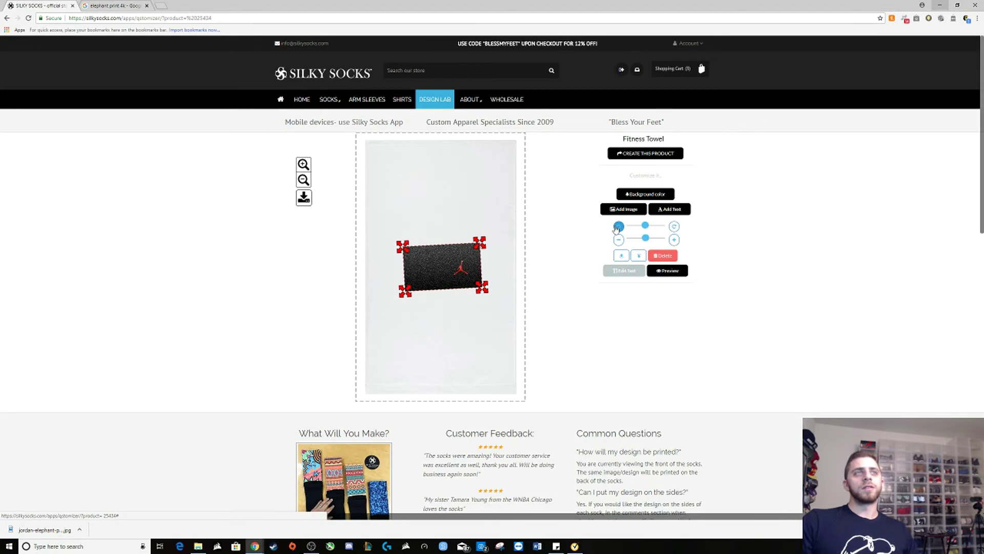
drag(645, 226, 635, 226)
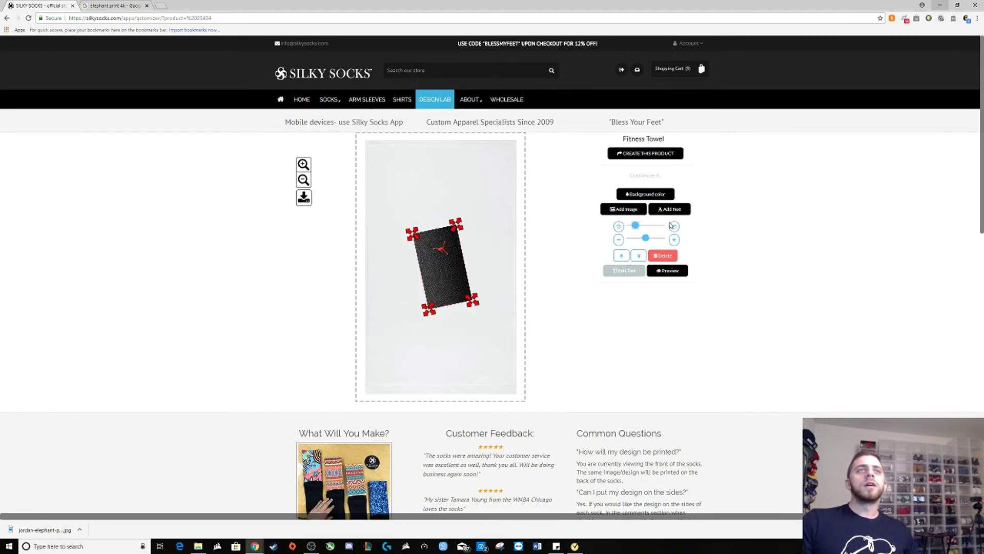
click(674, 226)
click(674, 226)
click(674, 227)
click(675, 227)
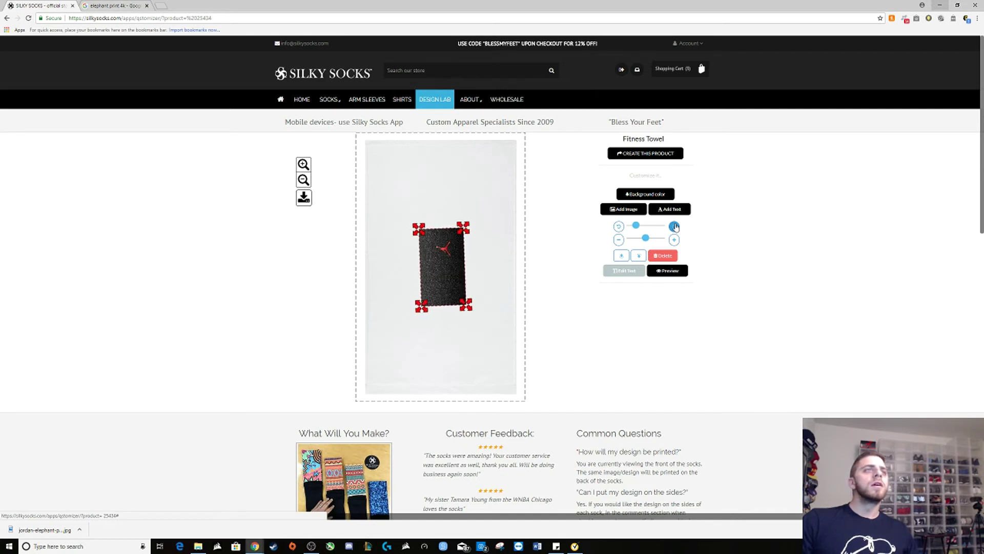
click(675, 227)
click(675, 227)
click(618, 227)
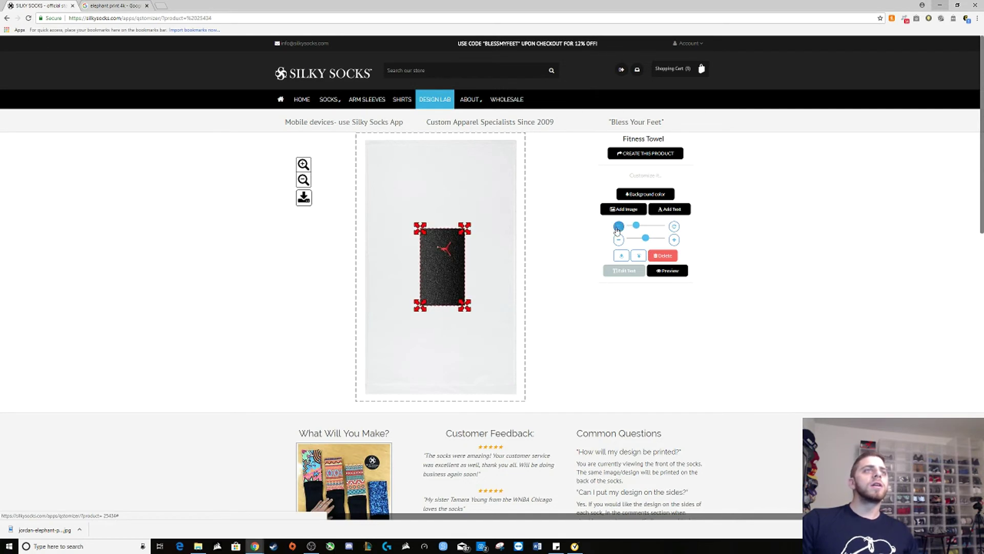
Enlarge the Jordan image with the size slider until it covers the whole towel.
drag(649, 242, 674, 243)
click(673, 243)
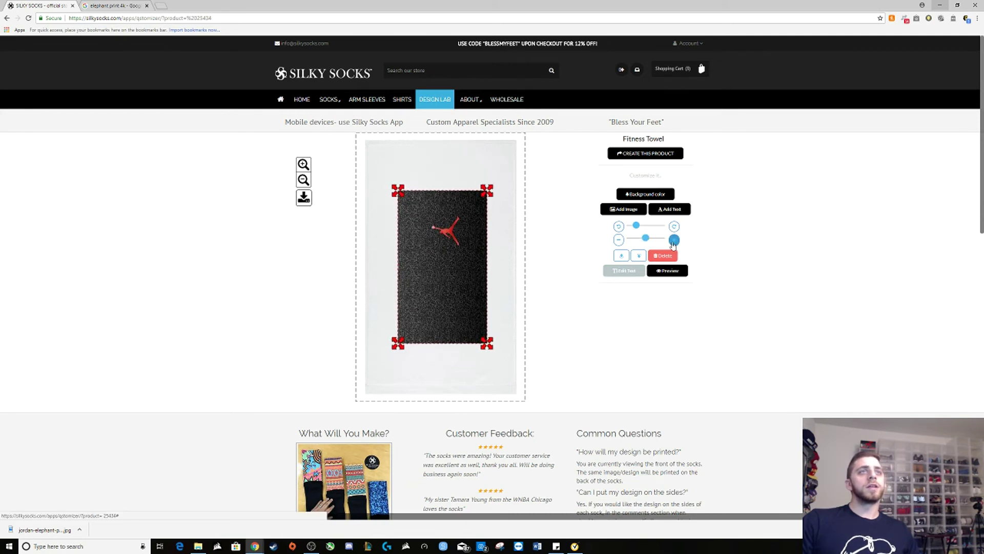
drag(646, 242, 667, 243)
click(674, 242)
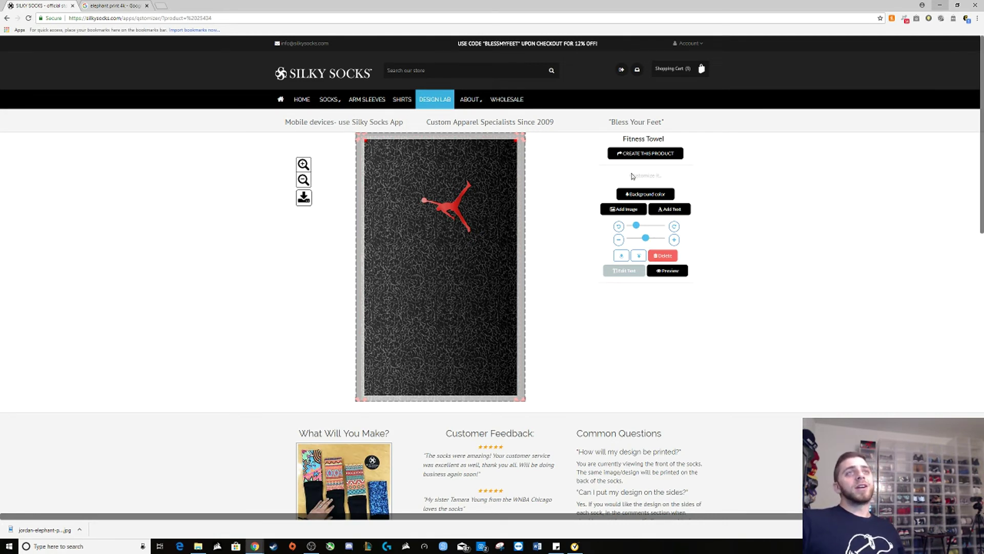
Upload the Kickstrong-LOGO-A file from the computer.
click(623, 208)
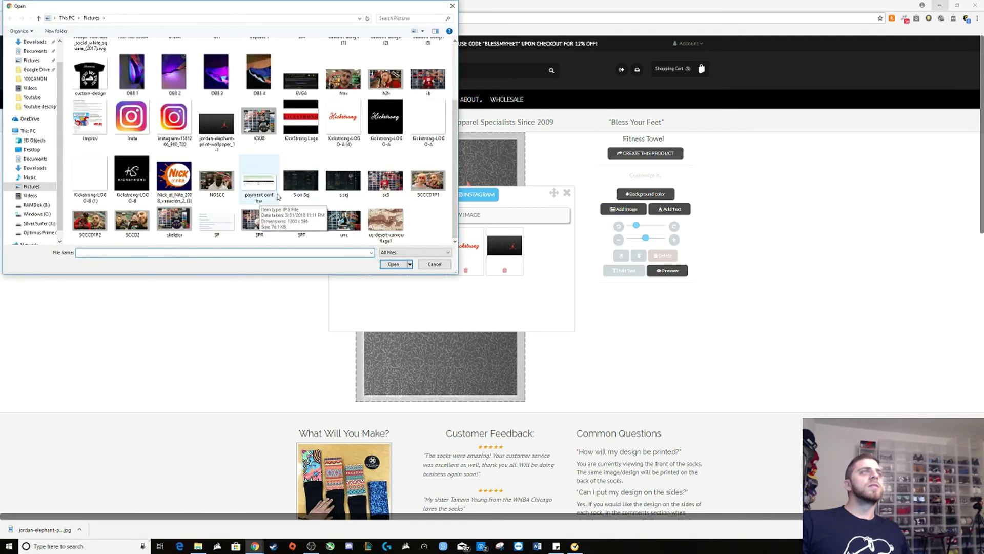
click(427, 120)
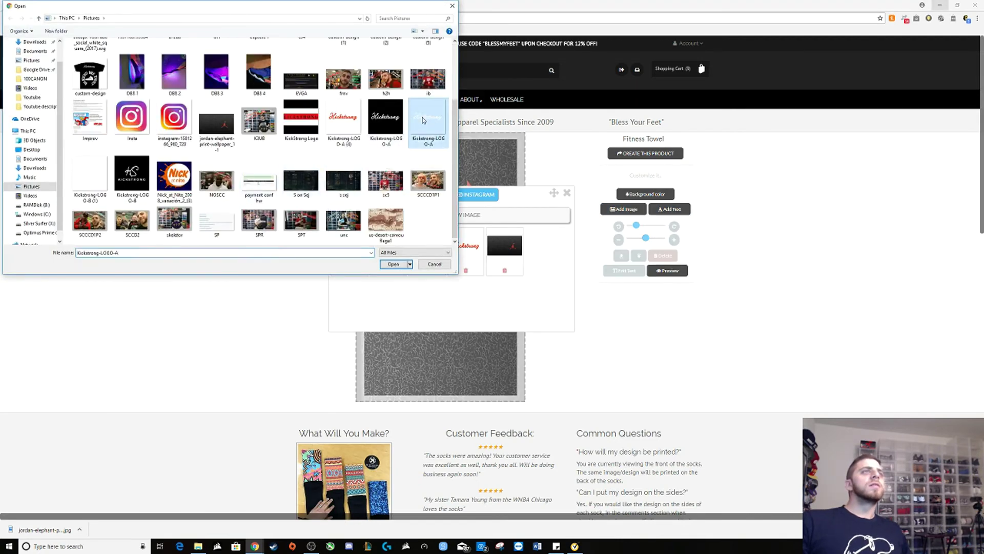
click(393, 264)
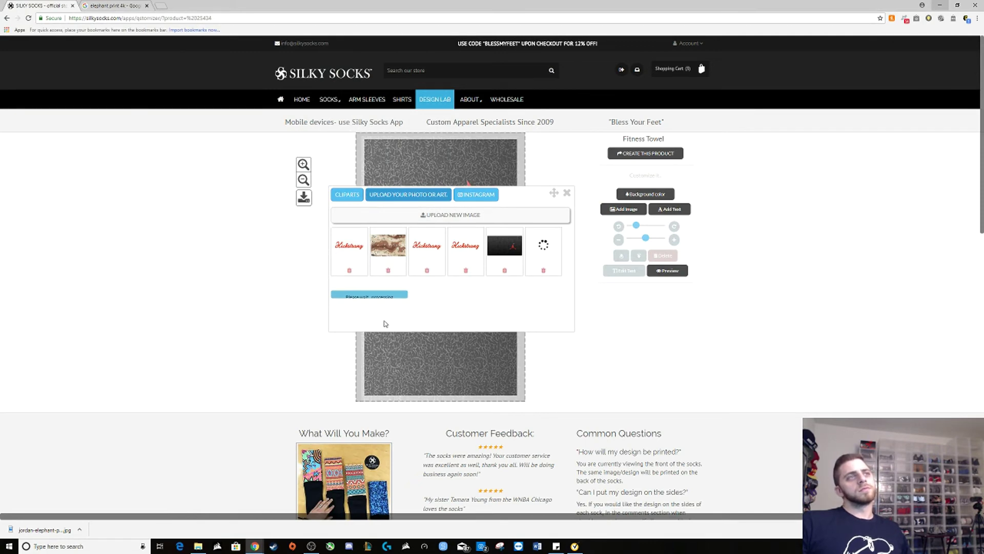
Upload a second Kickstrong logo file and place the white Kickstrong logo on the towel.
click(464, 215)
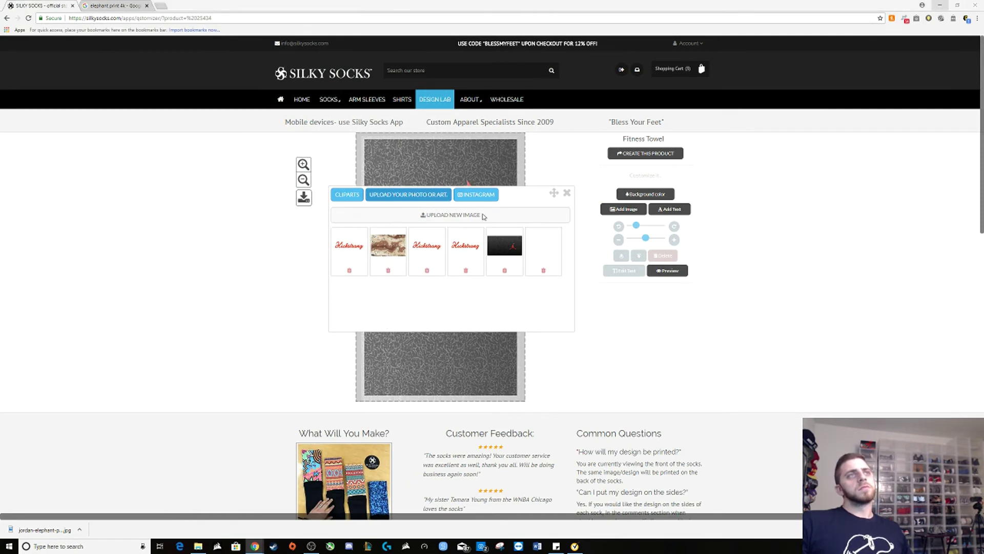
click(90, 175)
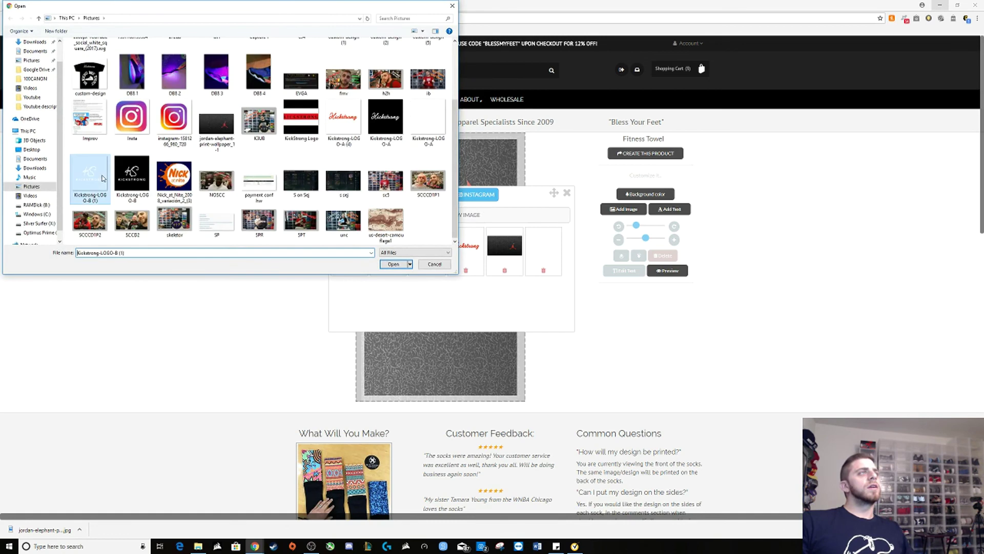
click(393, 263)
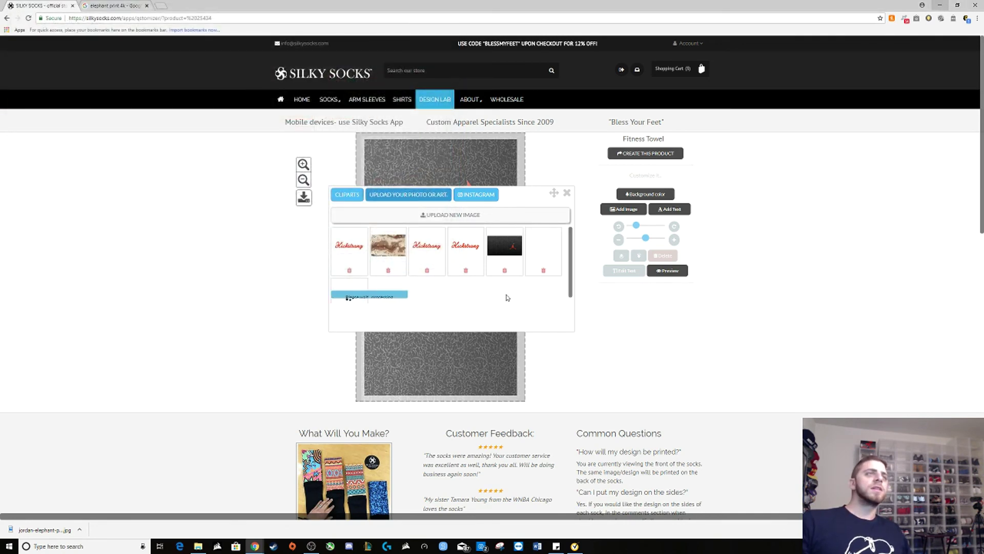
click(358, 291)
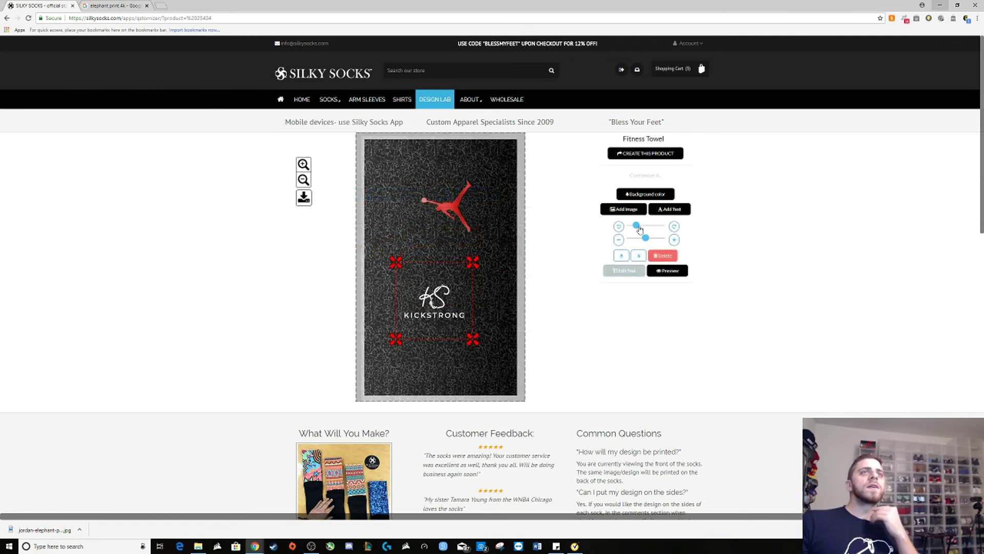
Turn the white Kickstrong logo a quarter turn sideways and shift it slightly left below the Jumpman.
mouse_move(636, 225)
mouse_down()
mouse_move(655, 227)
mouse_move(640, 231)
mouse_up()
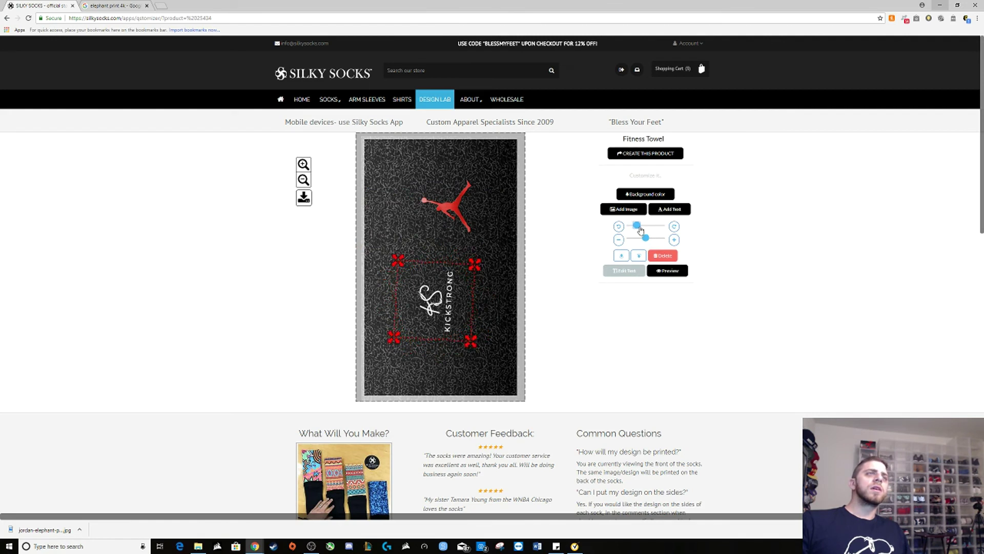
click(619, 228)
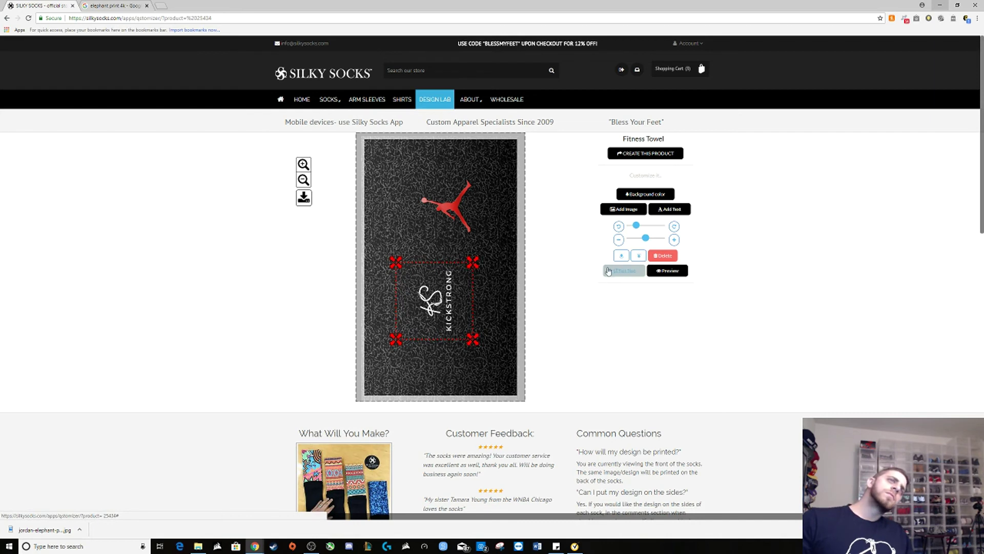
mouse_move(422, 308)
mouse_down()
mouse_move(382, 303)
mouse_move(425, 322)
mouse_up()
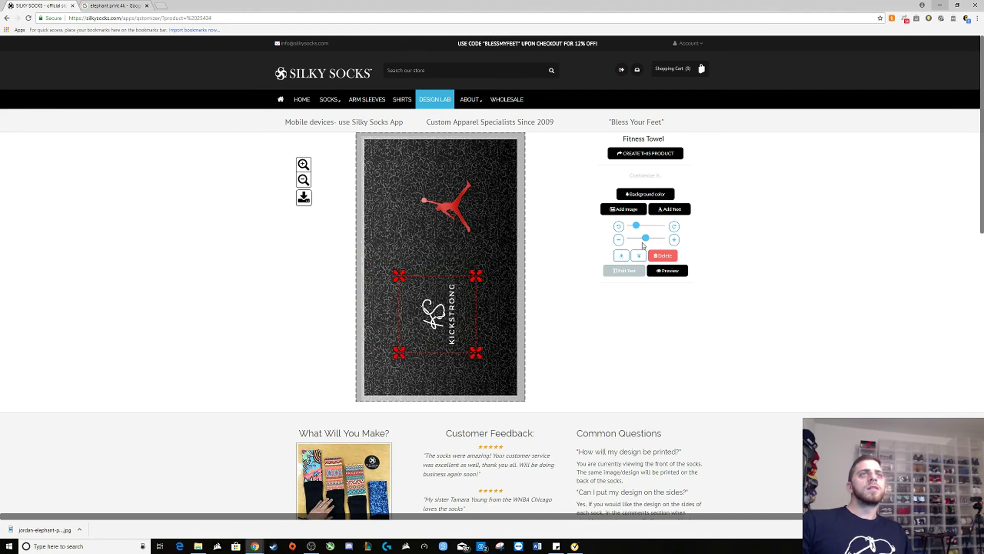
Enlarge the logo across the lower half of the towel and check the design in Preview.
drag(646, 239, 675, 239)
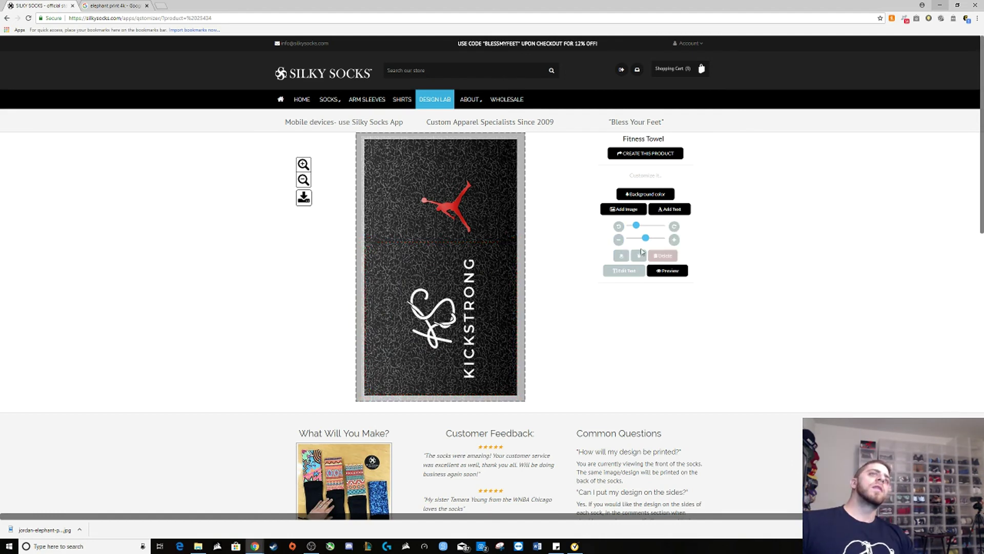
click(667, 270)
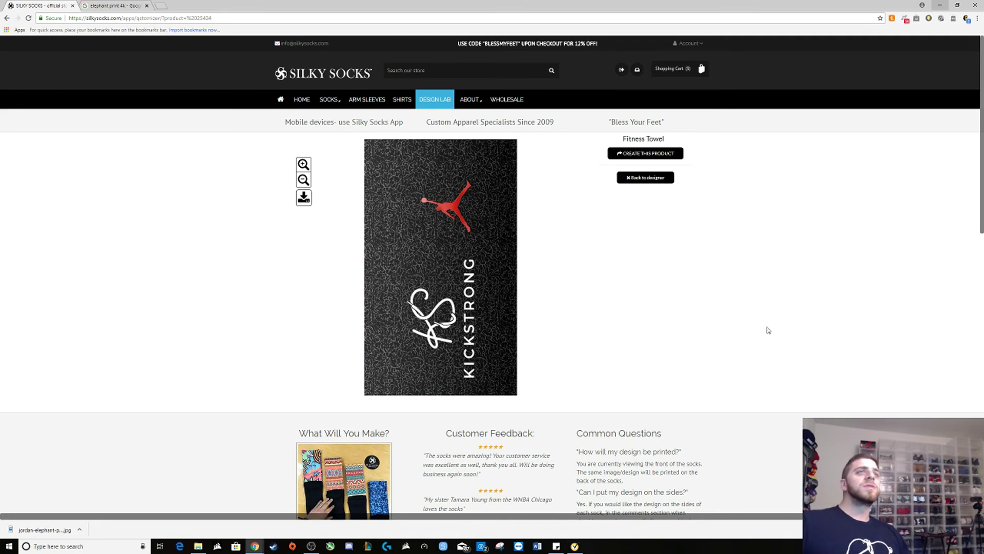
click(649, 180)
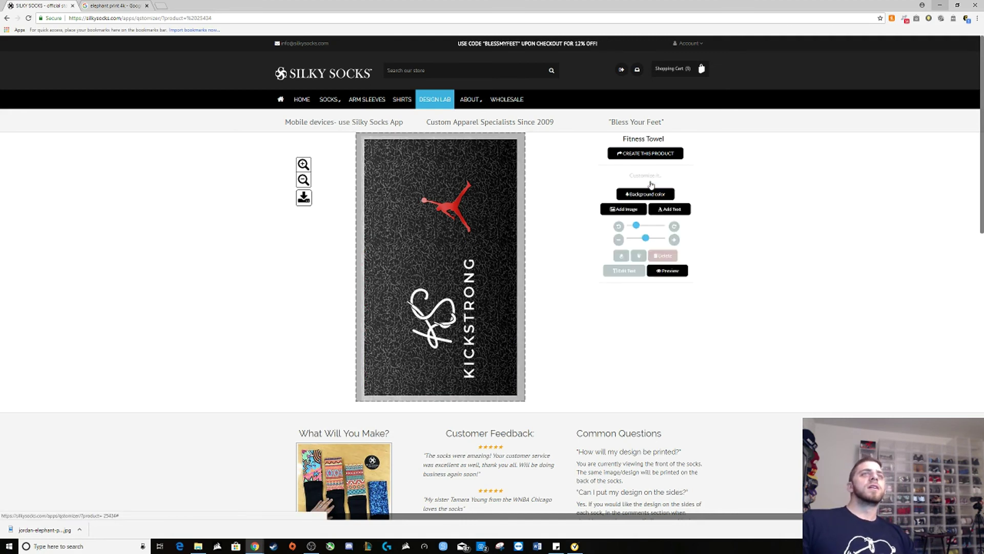
click(623, 209)
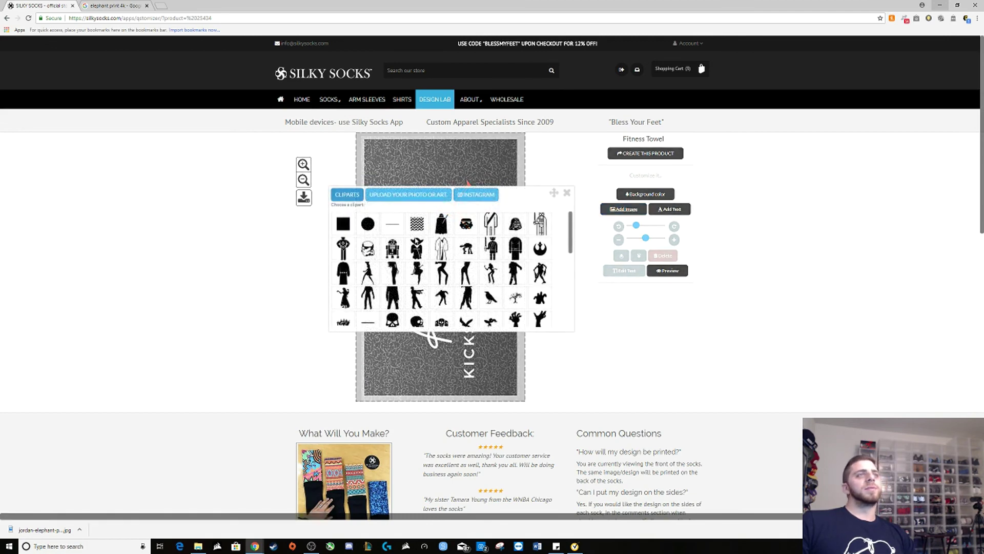
scroll(488, 277, down, 10)
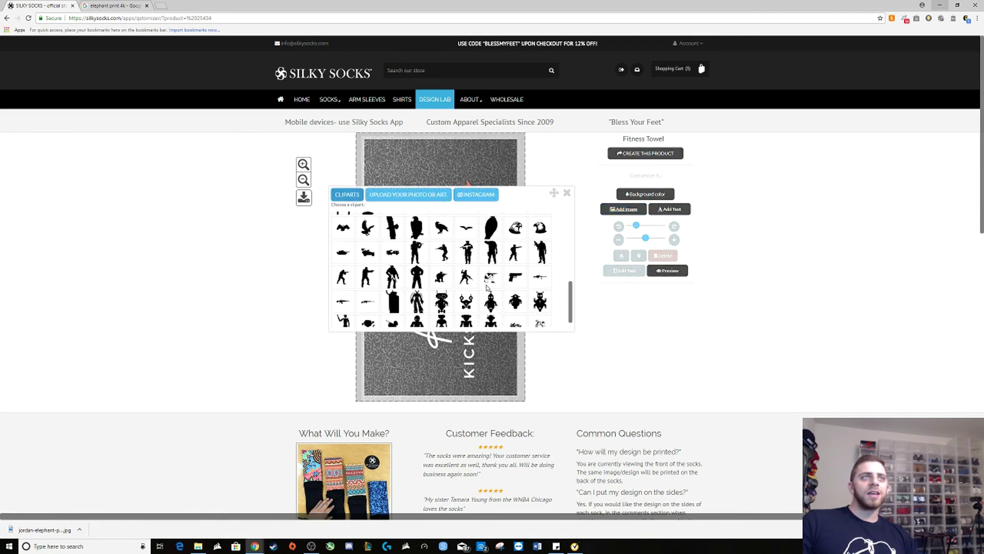
scroll(487, 287, down, 1)
scroll(447, 320, up, 3)
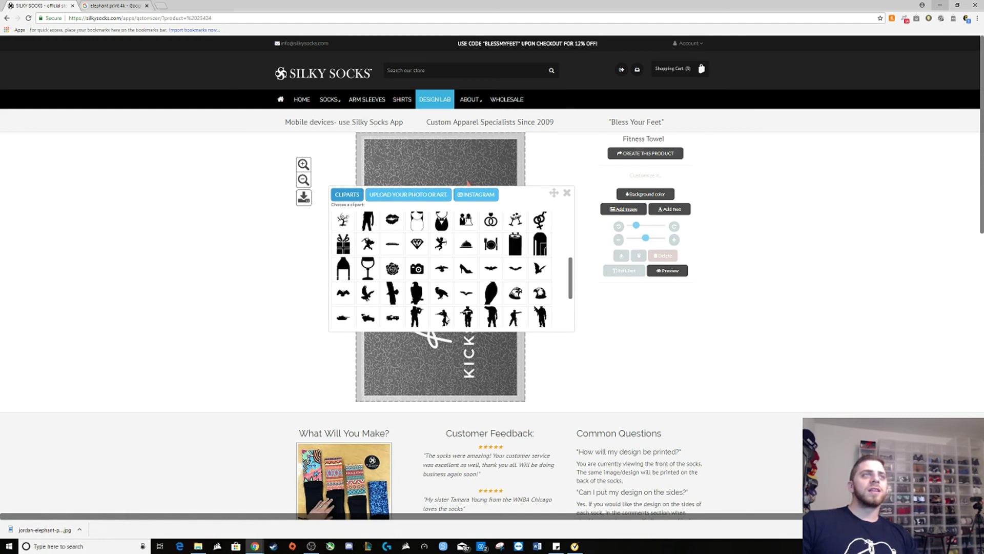
scroll(499, 286, up, 5)
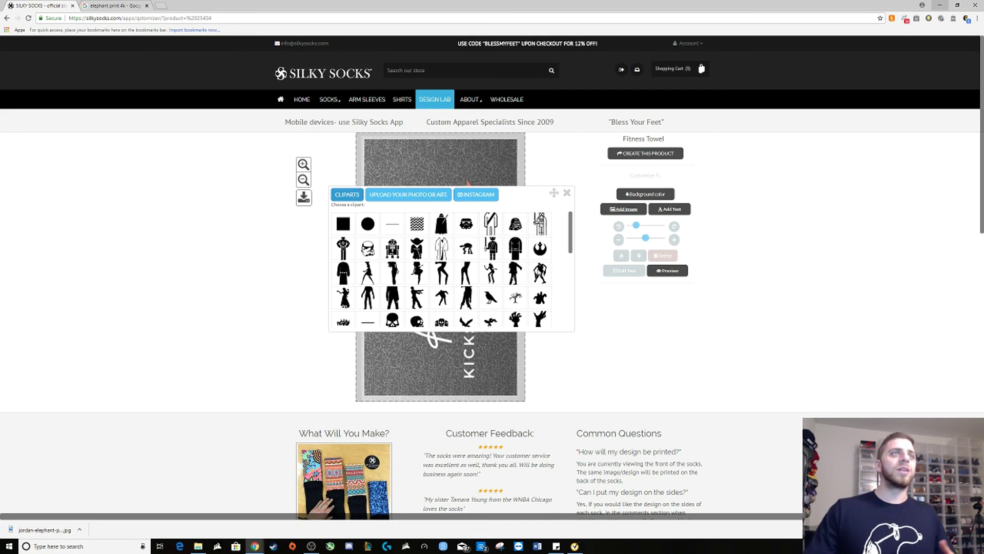
scroll(454, 242, down, 5)
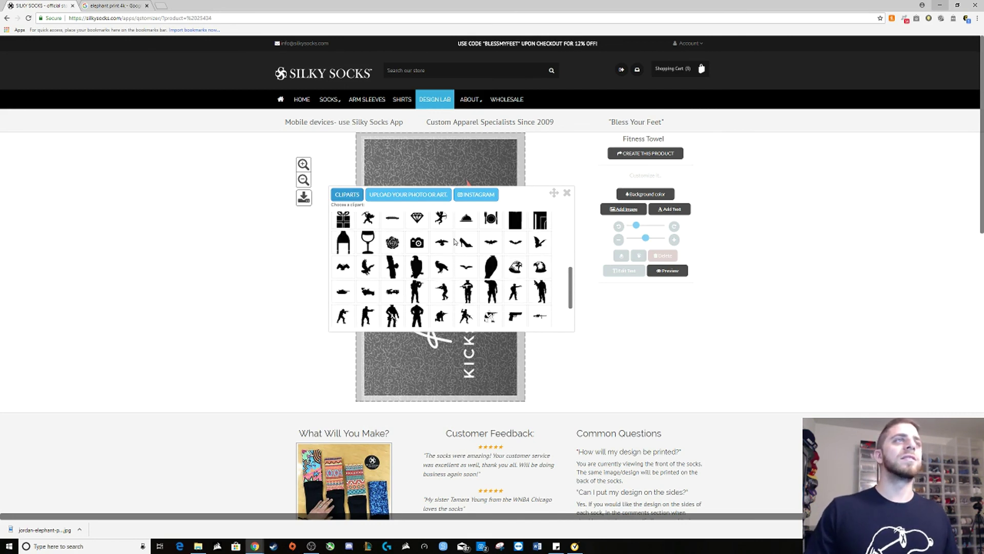
scroll(454, 242, down, 2)
scroll(446, 261, up, 3)
scroll(441, 273, down, 2)
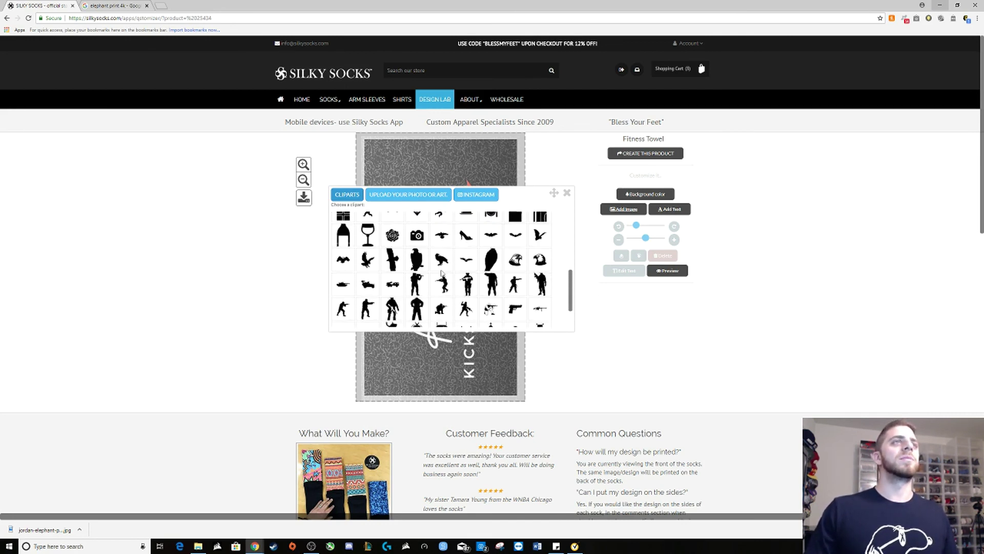
scroll(442, 272, down, 1)
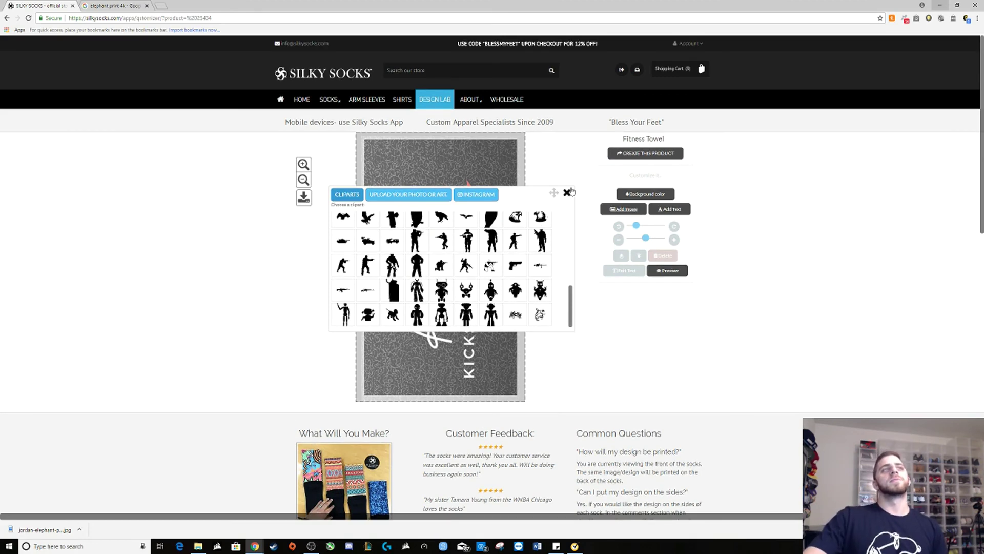
click(567, 192)
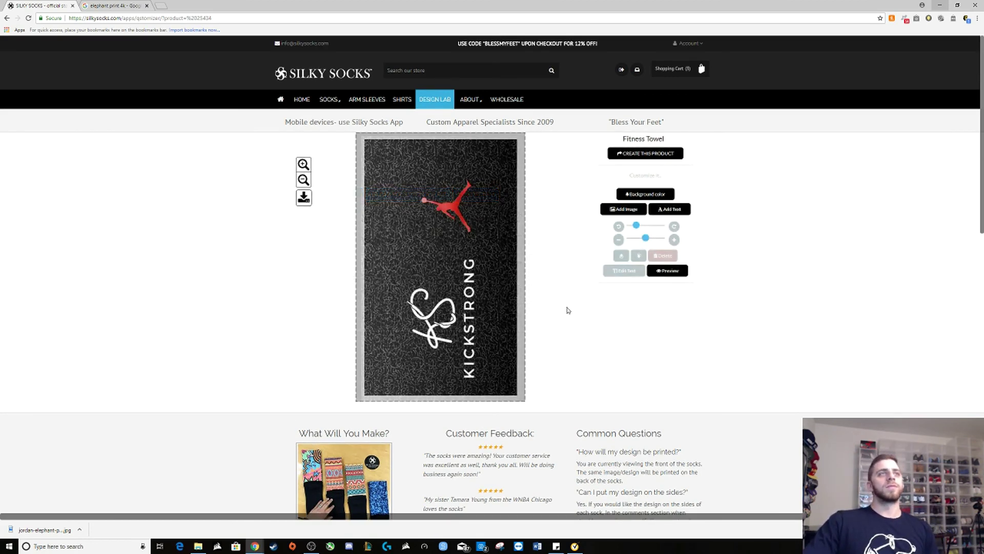